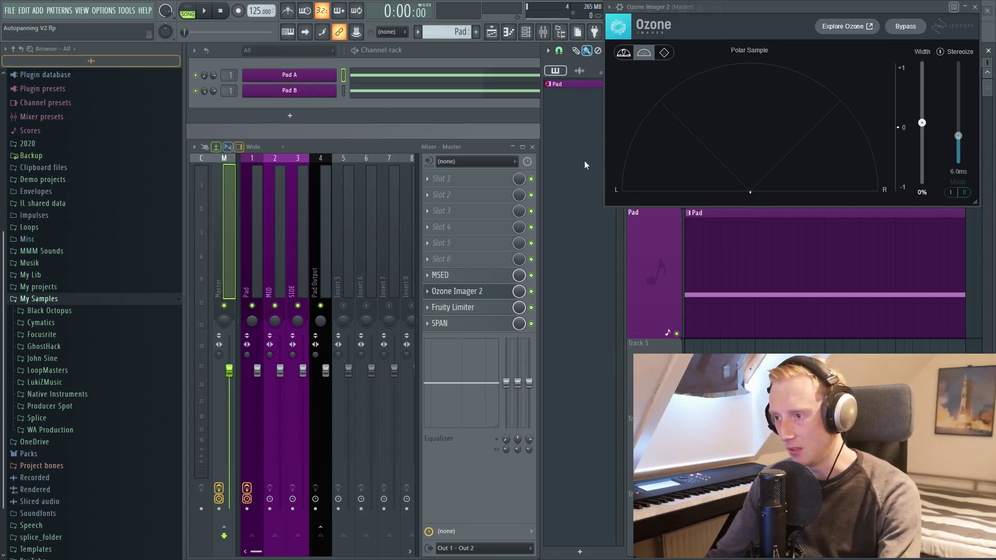
# - Play back the original pad and examine its stereo image in Ozone Imager 2
pyautogui.press('space')
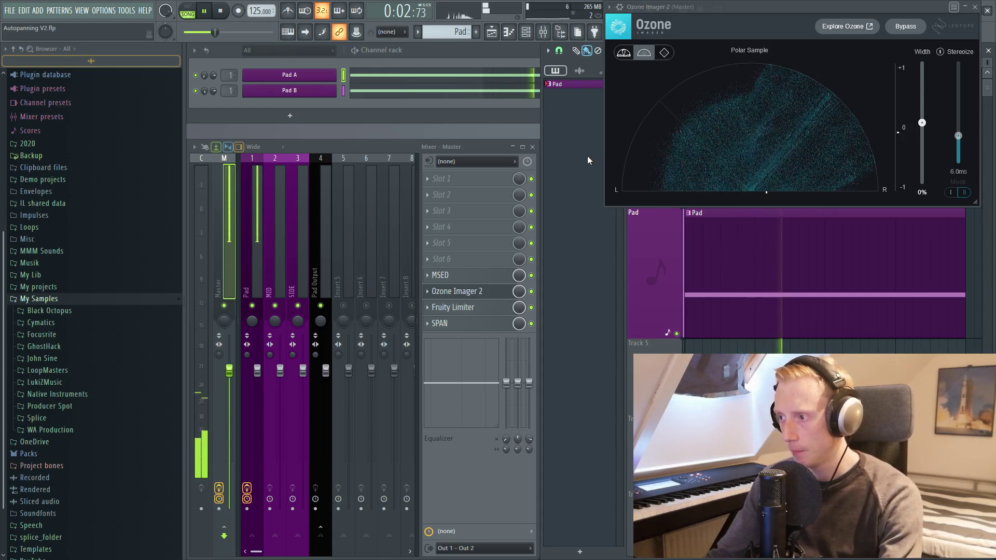
pyautogui.press('space')
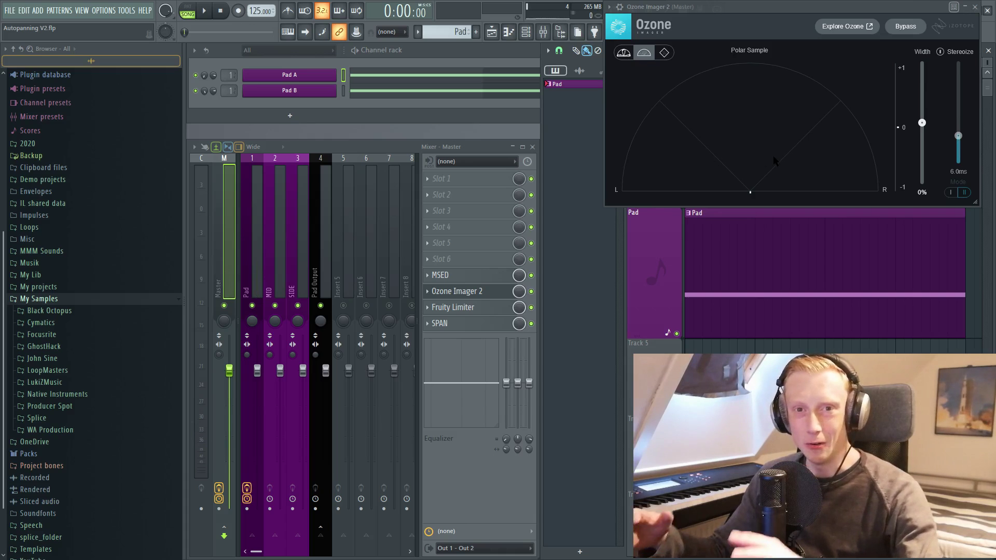
pyautogui.press('space')
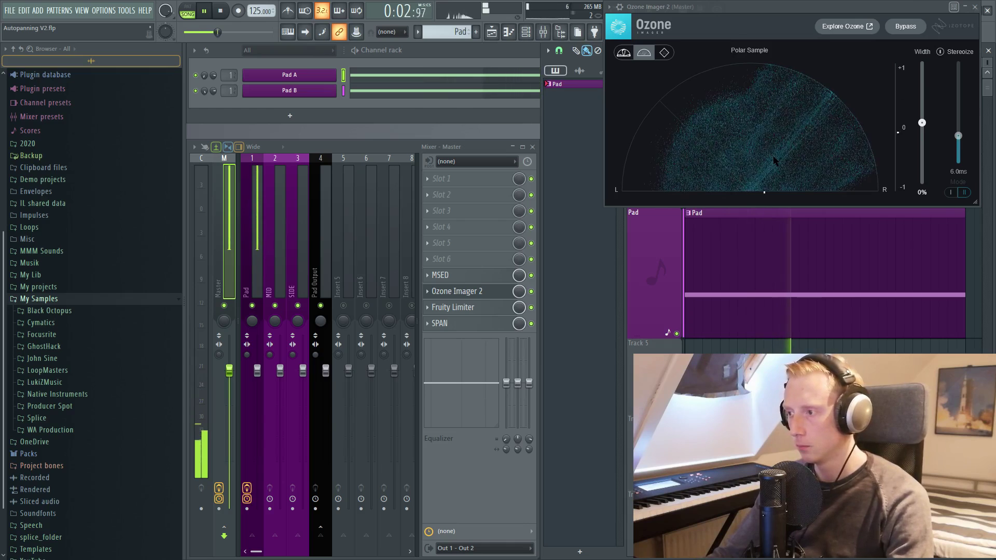
pyautogui.press('space')
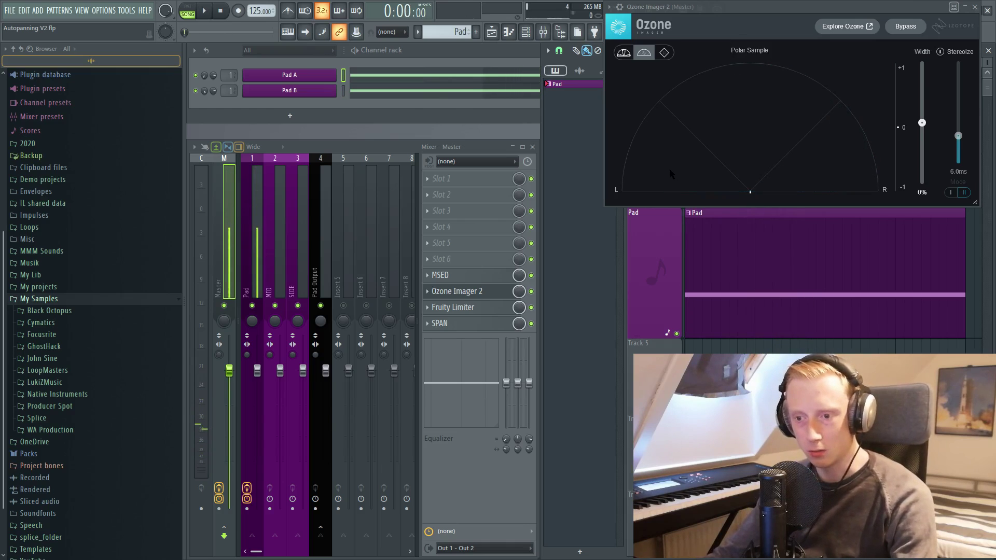
# - Route the Pad mixer track only to the MID and SIDE tracks instead of directly to the Master
pyautogui.click(257, 178)
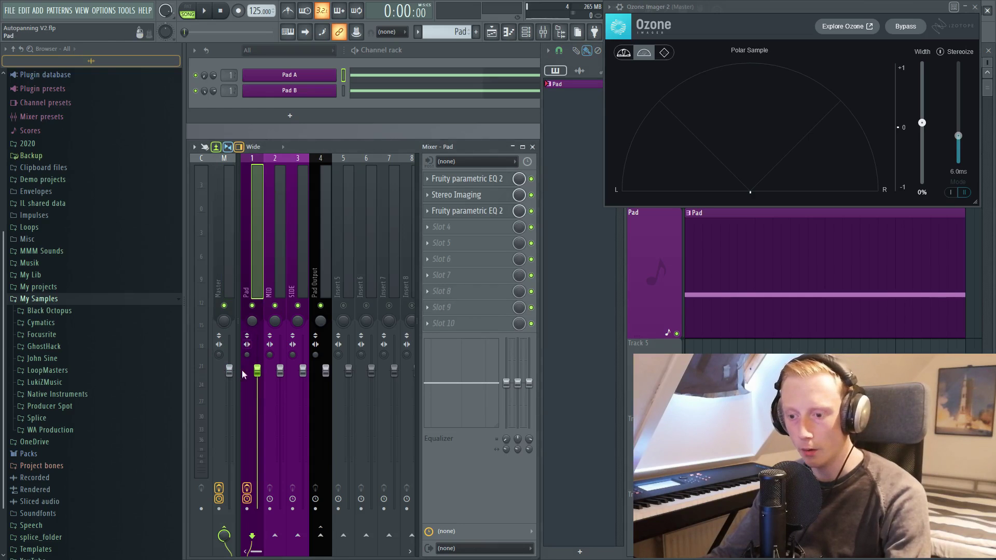
pyautogui.rightClick(279, 539)
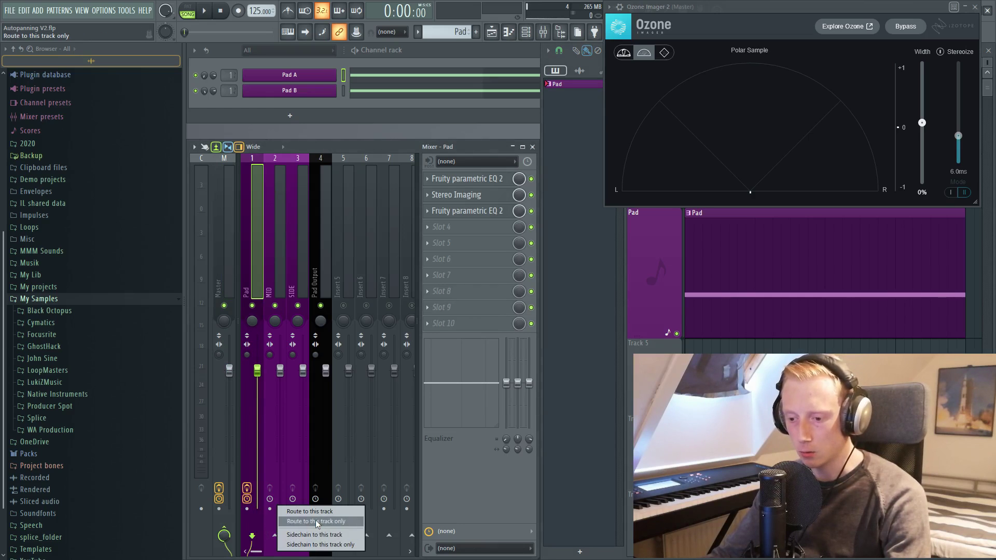
pyautogui.click(315, 520)
pyautogui.rightClick(303, 543)
pyautogui.click(322, 525)
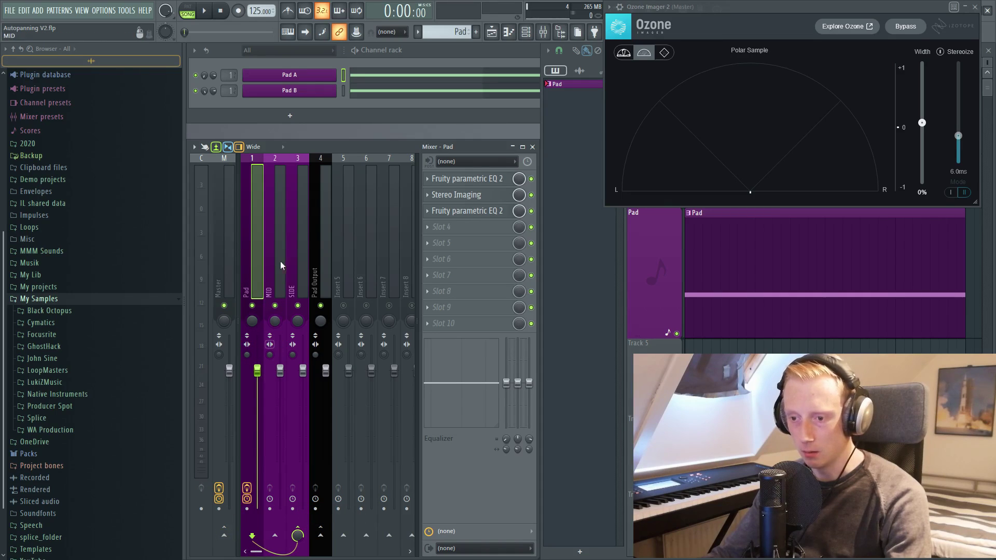
pyautogui.rightClick(275, 536)
pyautogui.click(298, 514)
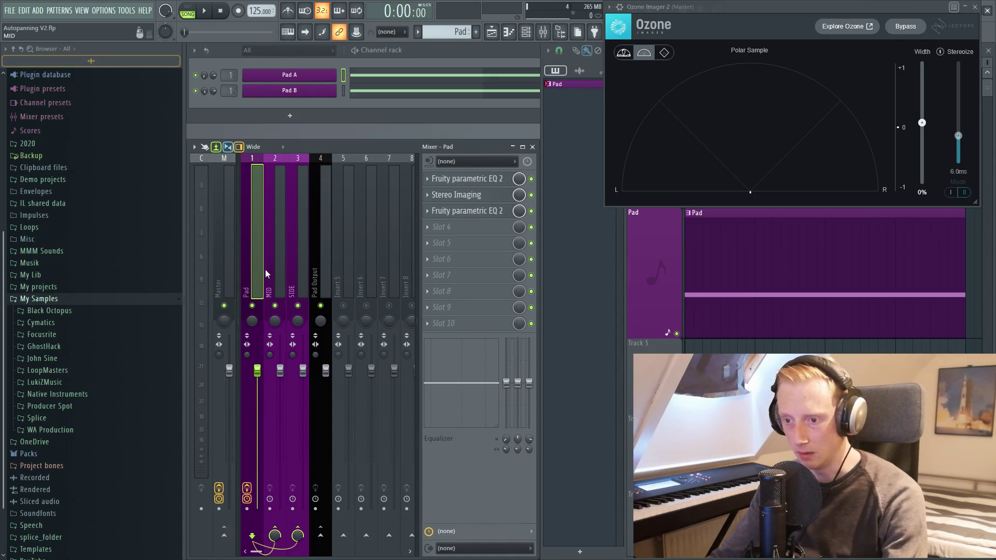
# - Load Voxengo MSED in the first effect slot of the MID track and mute its side signal
pyautogui.click(284, 262)
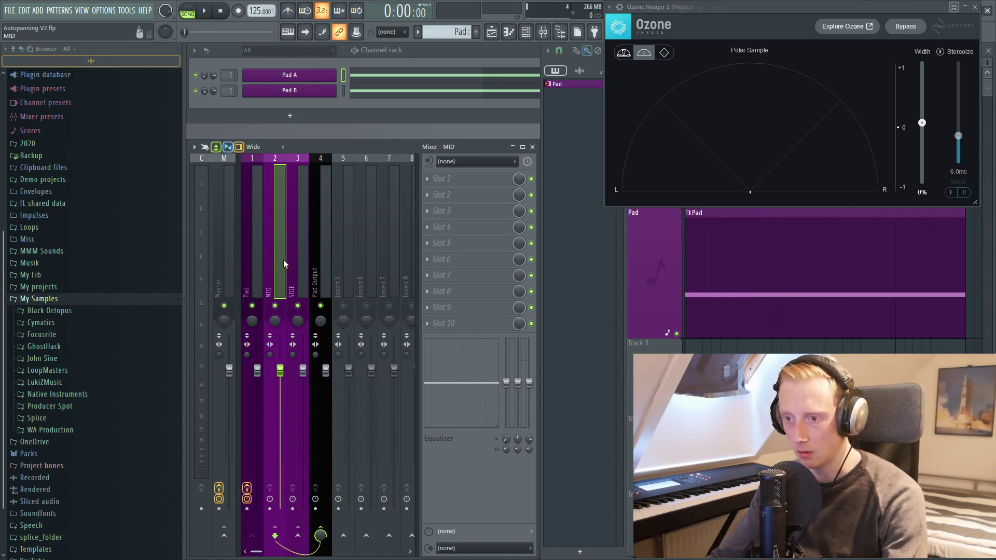
pyautogui.click(480, 185)
pyautogui.moveTo(571, 247)
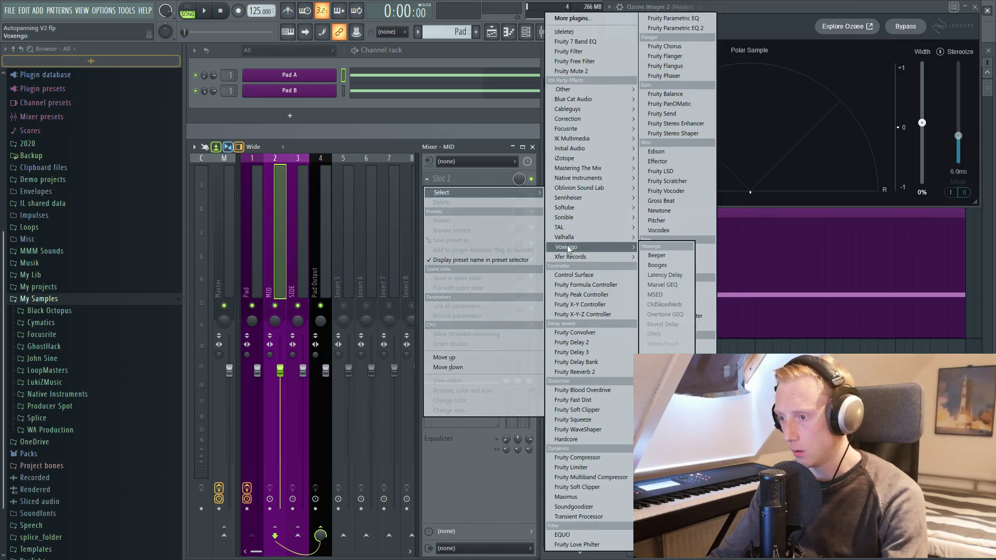
pyautogui.click(669, 295)
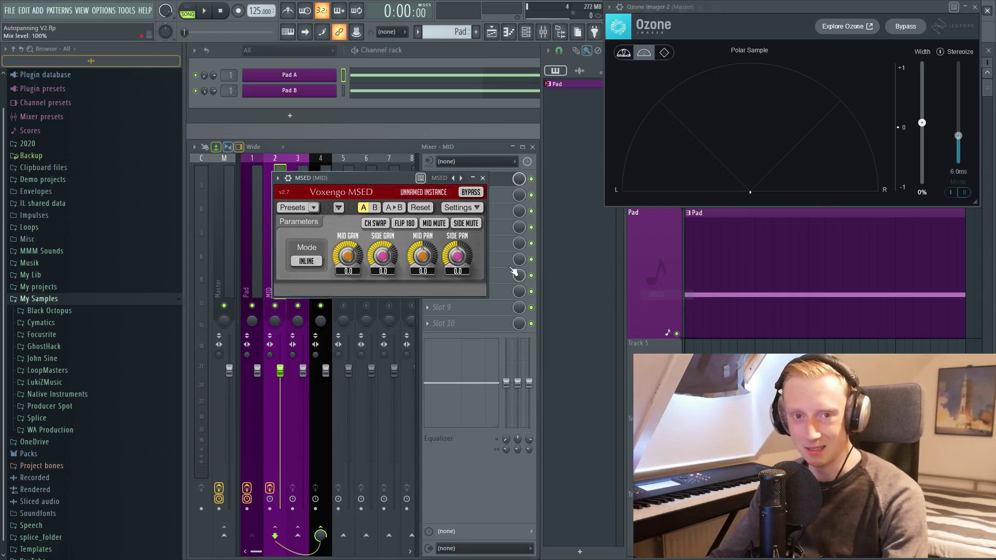
pyautogui.moveTo(378, 178); pyautogui.dragTo(477, 185)
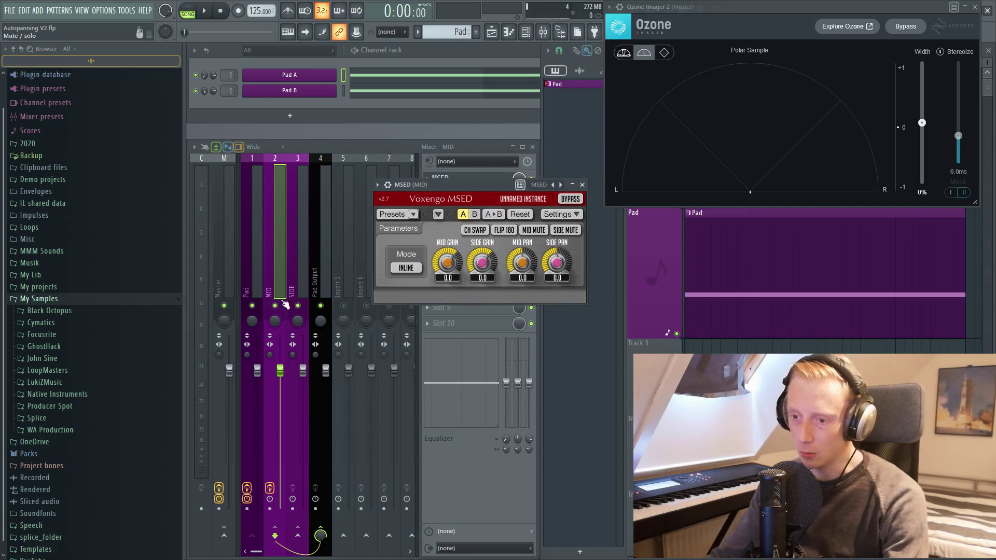
pyautogui.click(566, 230)
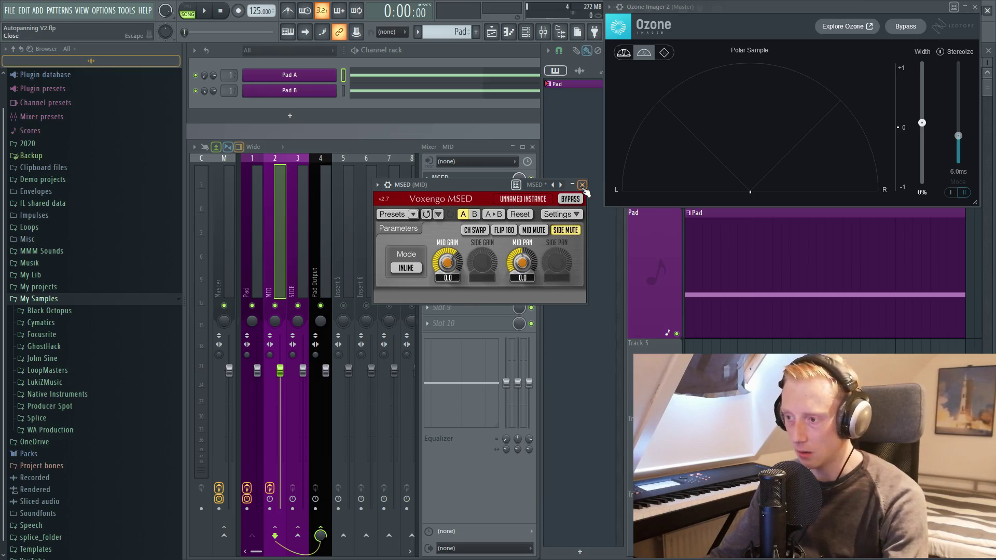
pyautogui.press('Escape')
# - Load Voxengo MSED in the first effect slot of the SIDE track and mute its mid signal
pyautogui.click(308, 268)
pyautogui.click(447, 179)
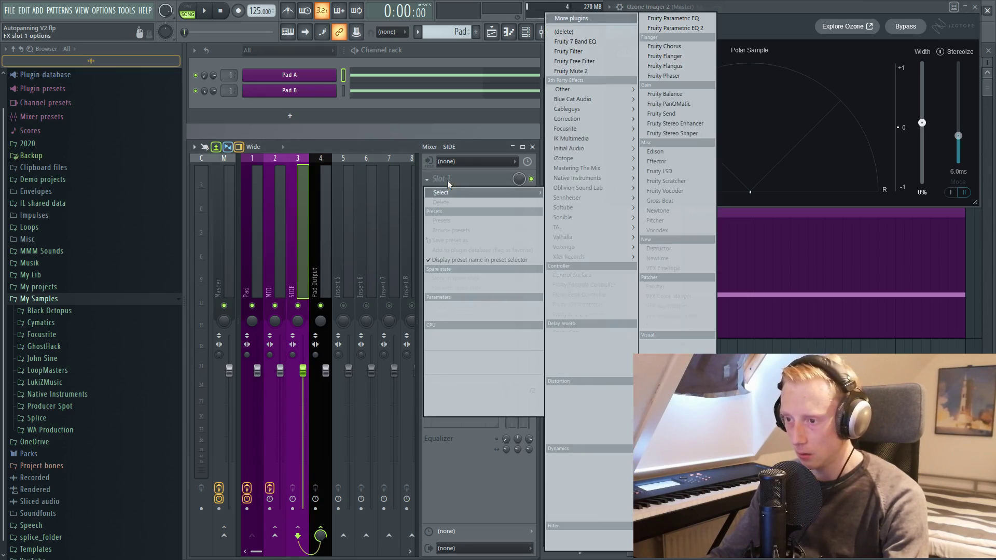
pyautogui.moveTo(590, 237)
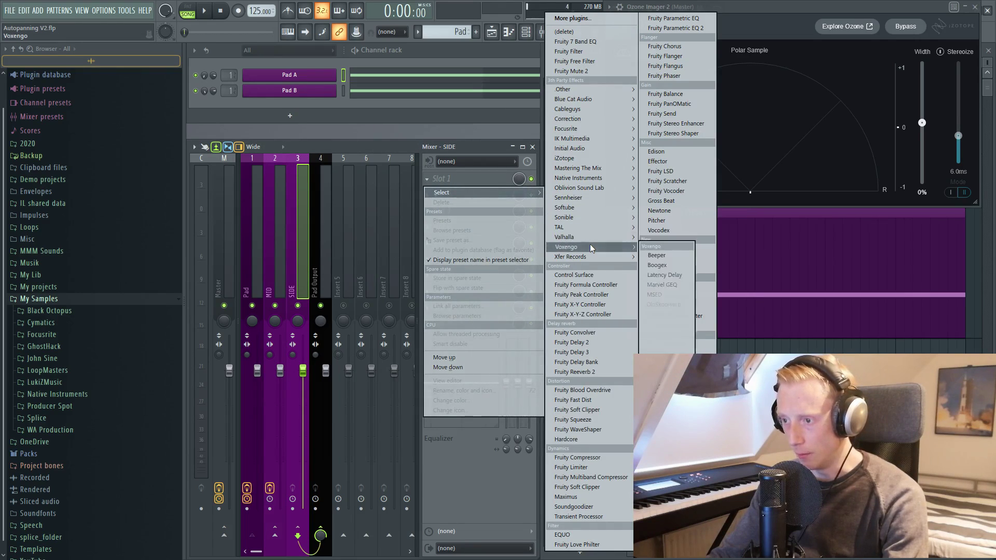
pyautogui.click(664, 294)
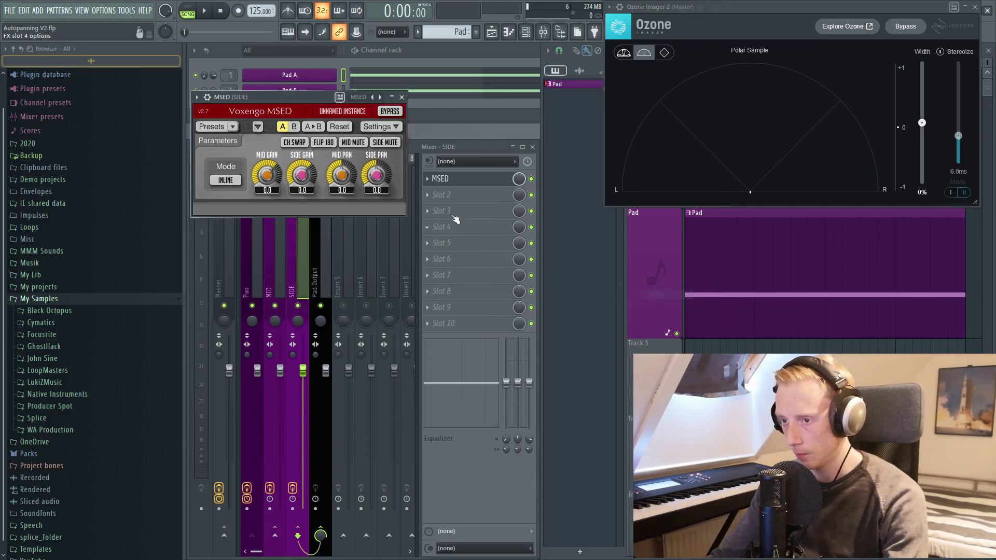
pyautogui.click(402, 98)
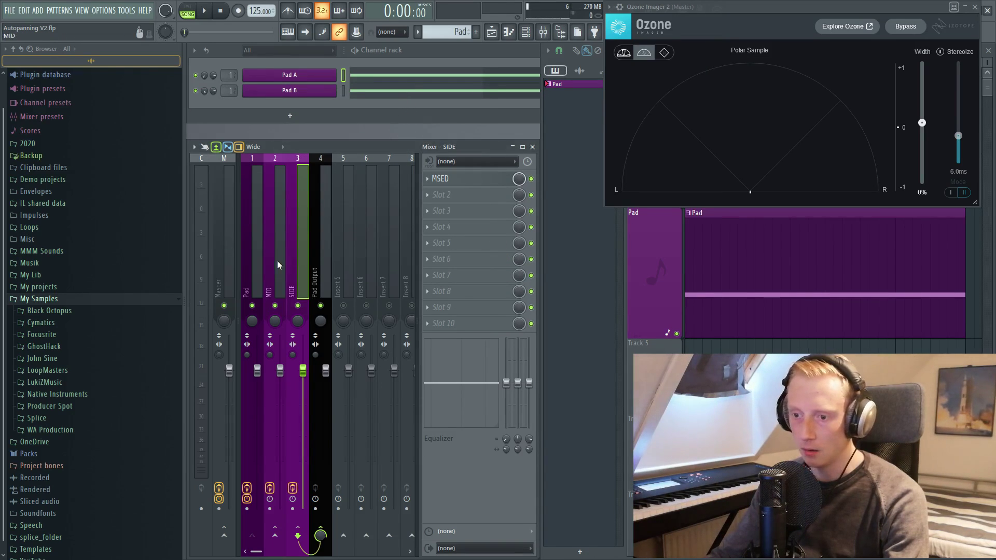
# - Review the MID, SIDE and Pad Output tracks, and play the pad to check the combined stereo image
pyautogui.click(271, 294)
pyautogui.click(300, 281)
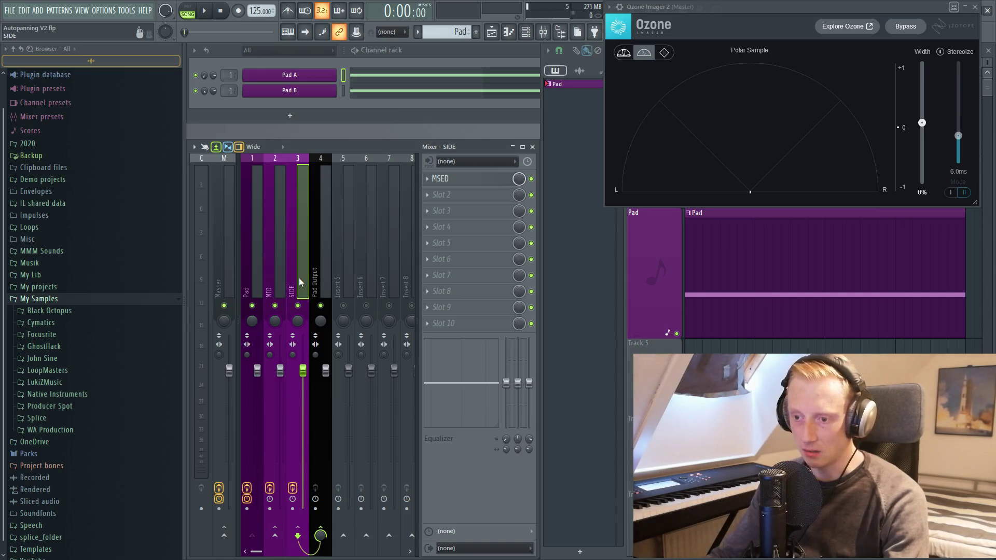
pyautogui.click(328, 247)
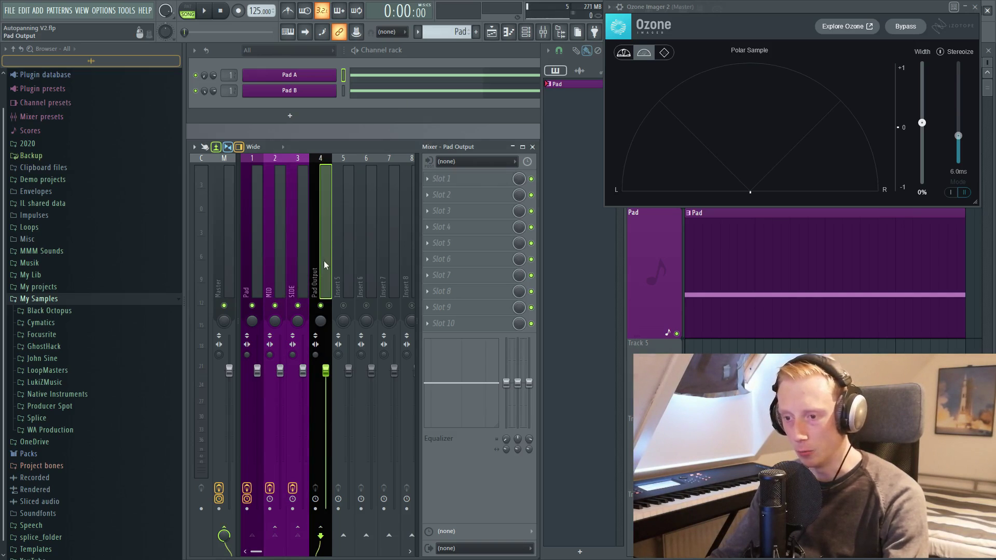
pyautogui.press('space')
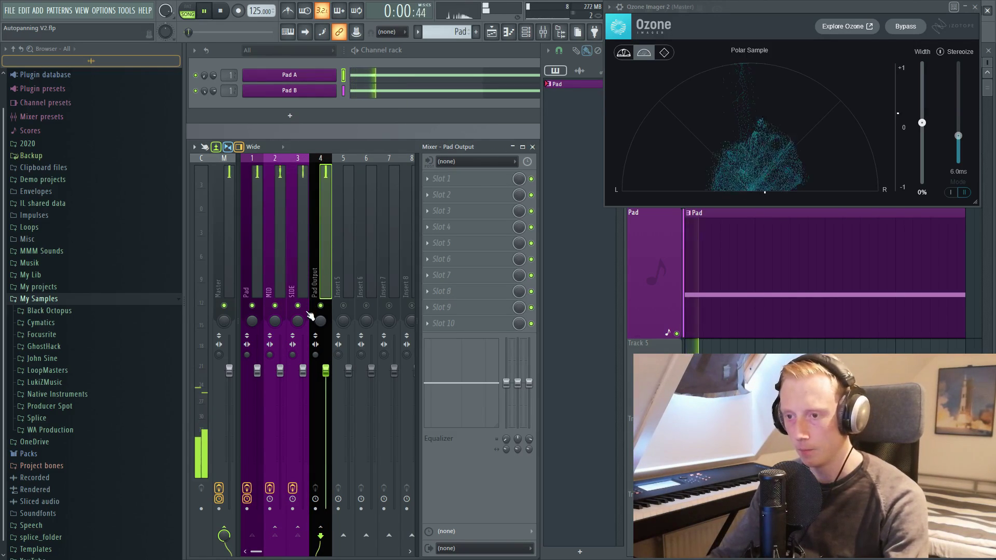
pyautogui.press('space')
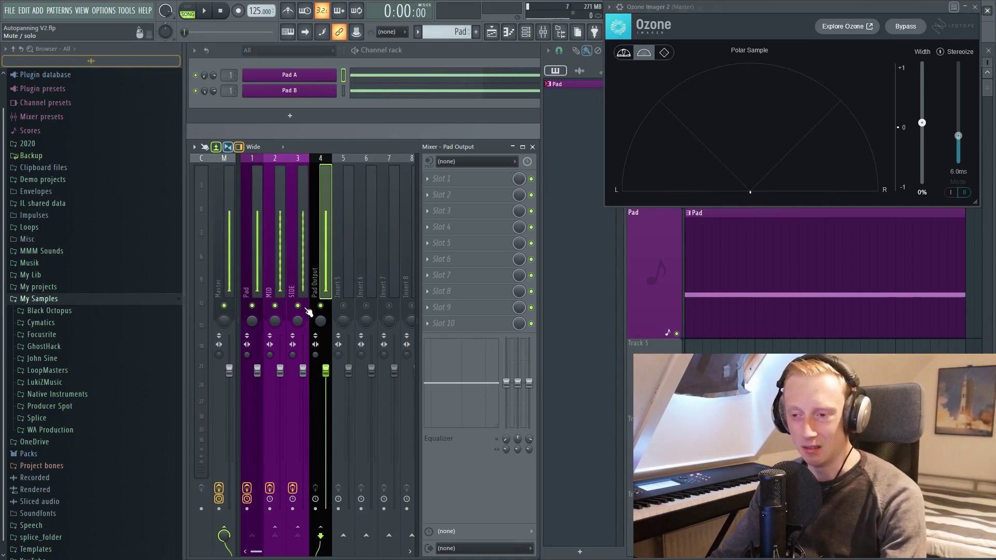
# - Mute the SIDE track and play the MID track alone to check its stereo image
pyautogui.click(279, 288)
pyautogui.press('space')
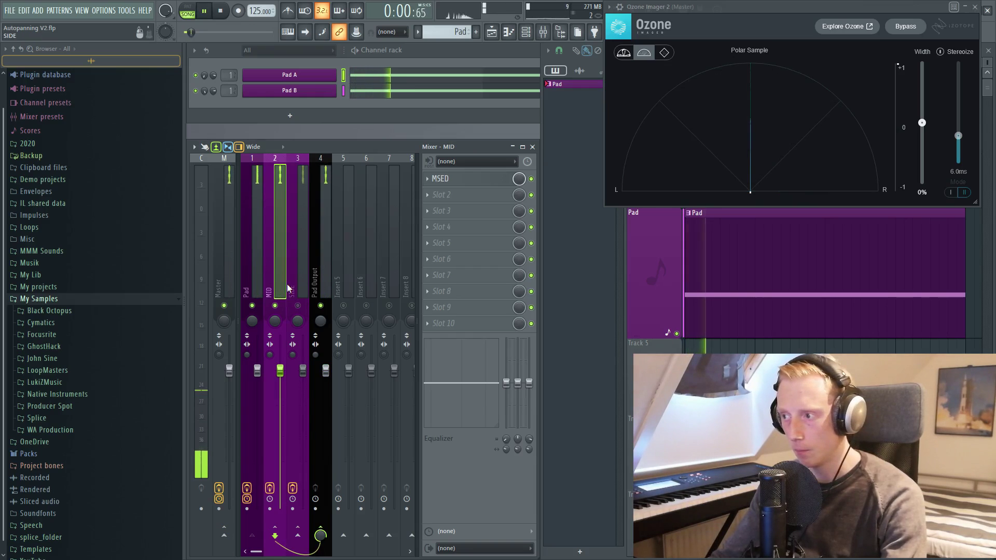
pyautogui.press('space')
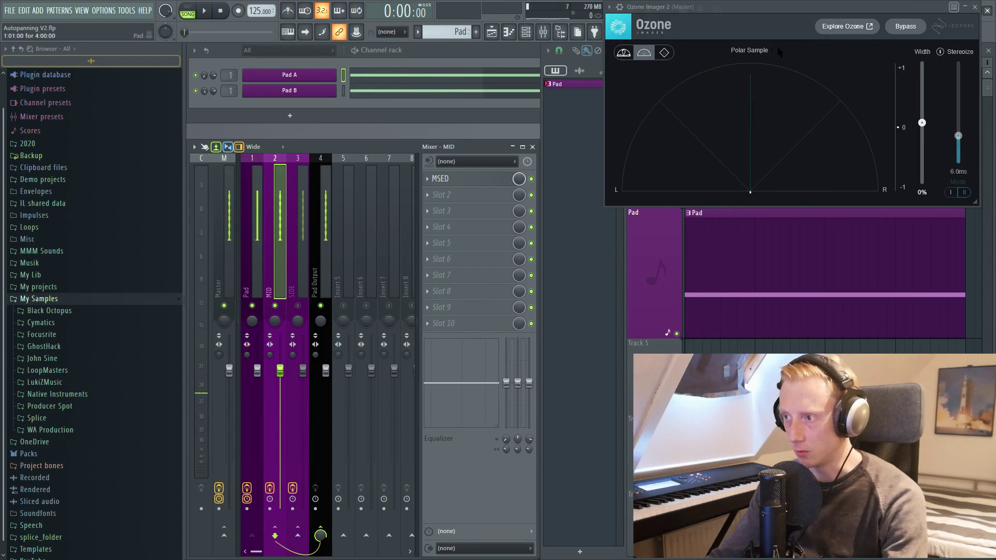
pyautogui.press('space')
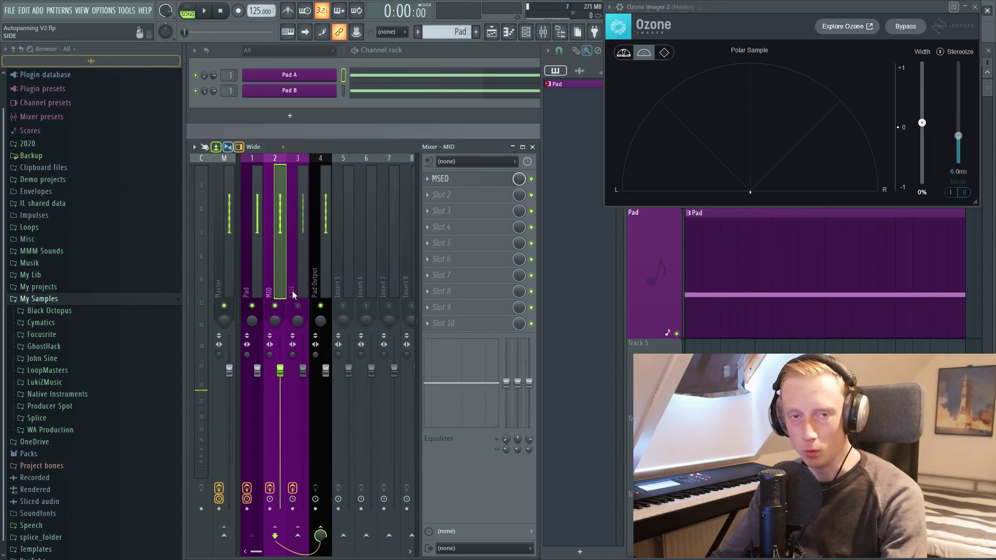
# - Mute the MID track, unmute the SIDE track and play the side signal alone to check its stereo image
pyautogui.click(276, 306)
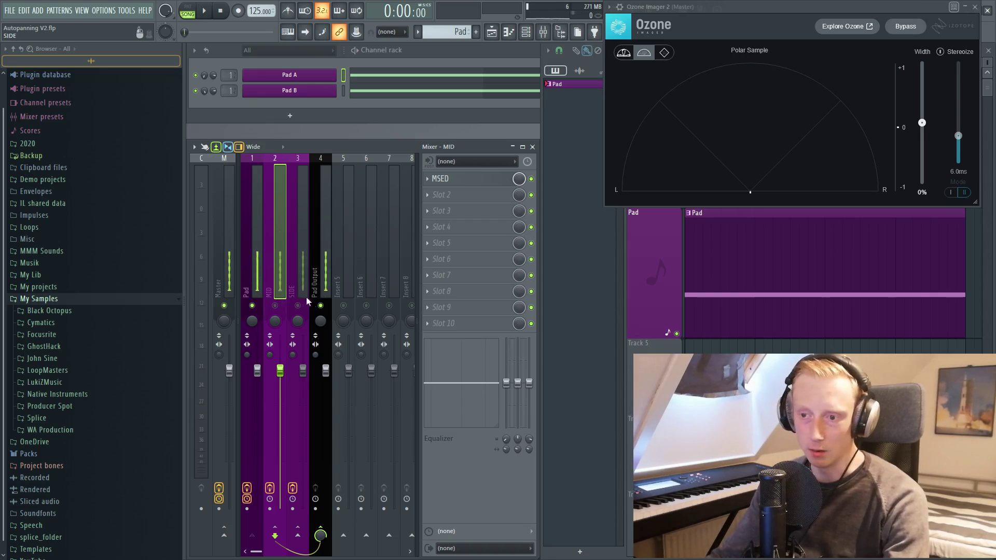
pyautogui.click(298, 306)
pyautogui.press('space')
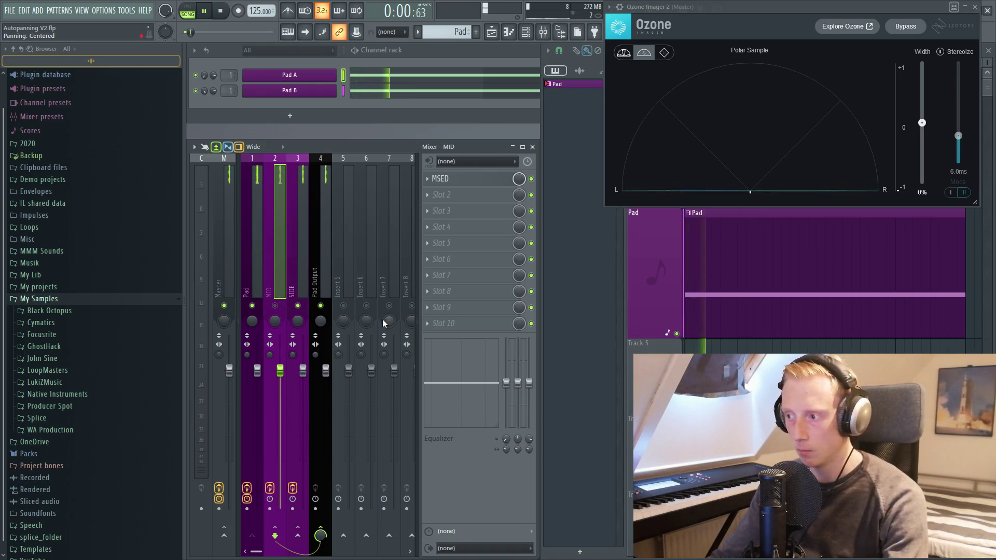
pyautogui.press('space')
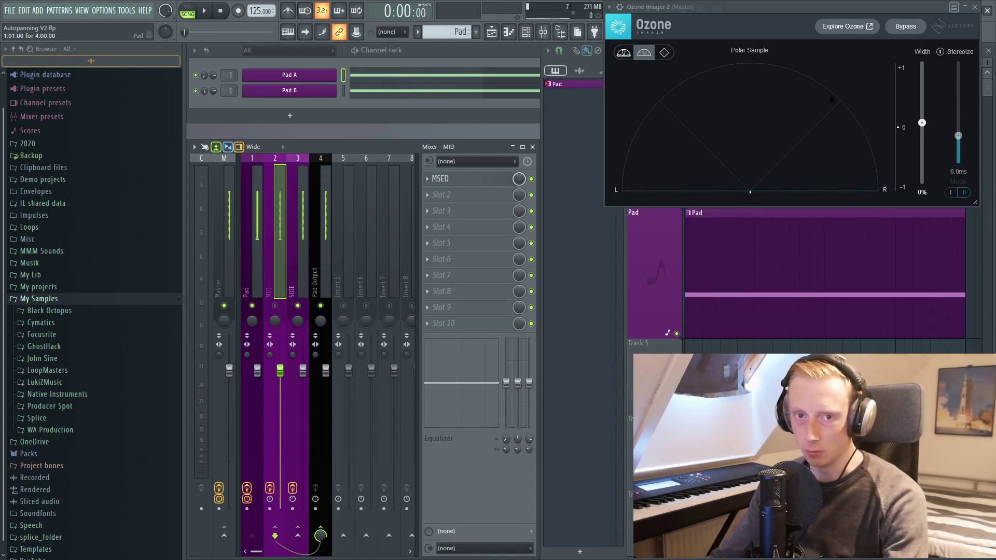
pyautogui.press('space')
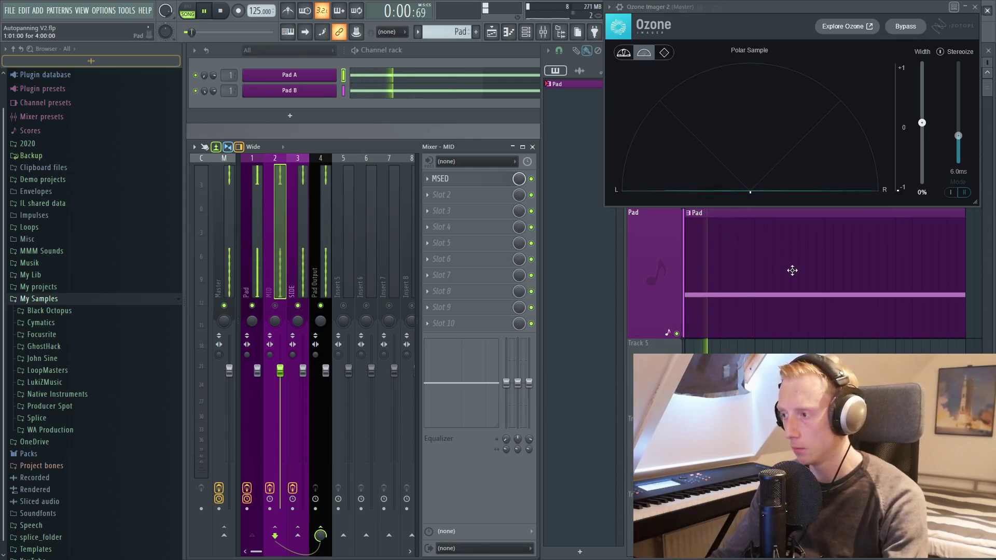
pyautogui.press('space')
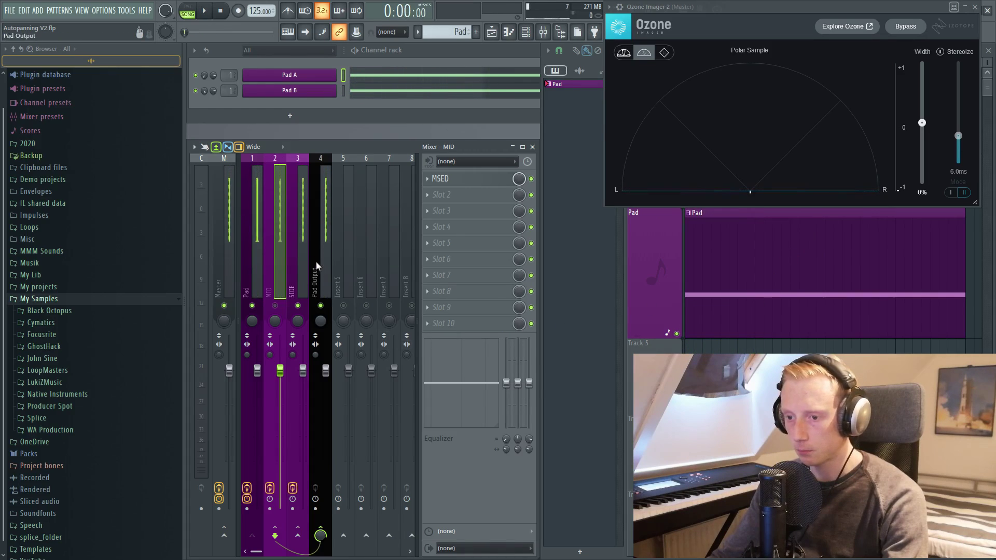
# - Unmute the MID track and play both signals together to compare them with the original pad
pyautogui.click(275, 305)
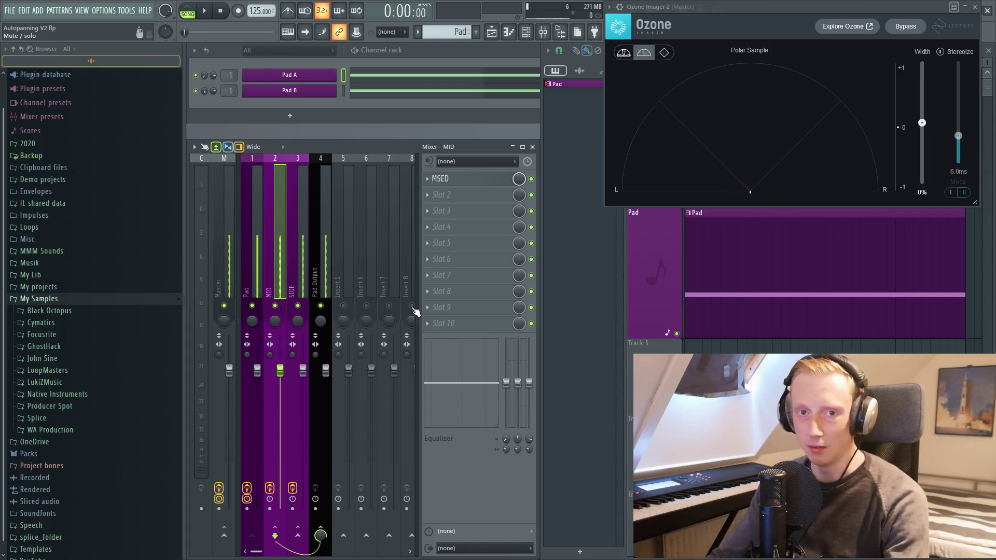
pyautogui.press('space')
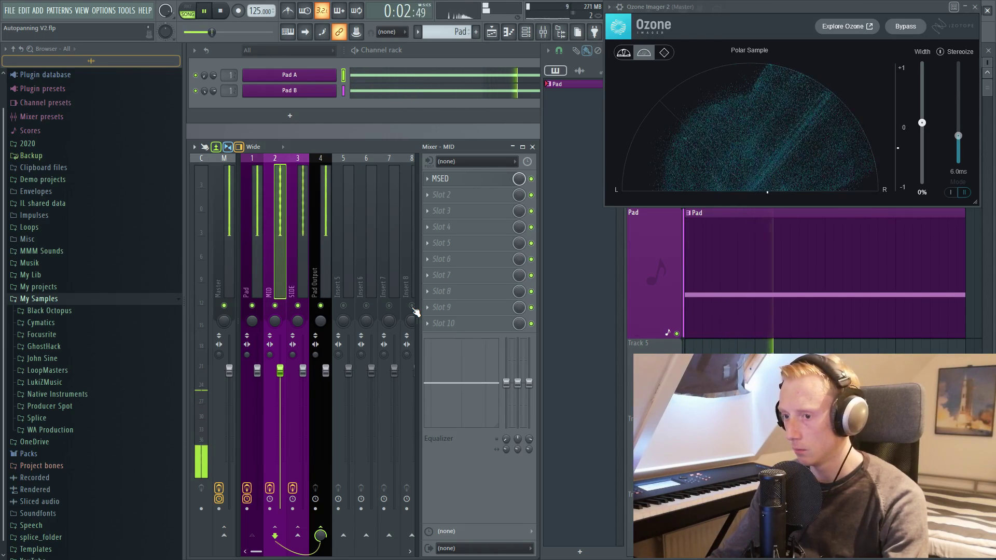
pyautogui.press('space')
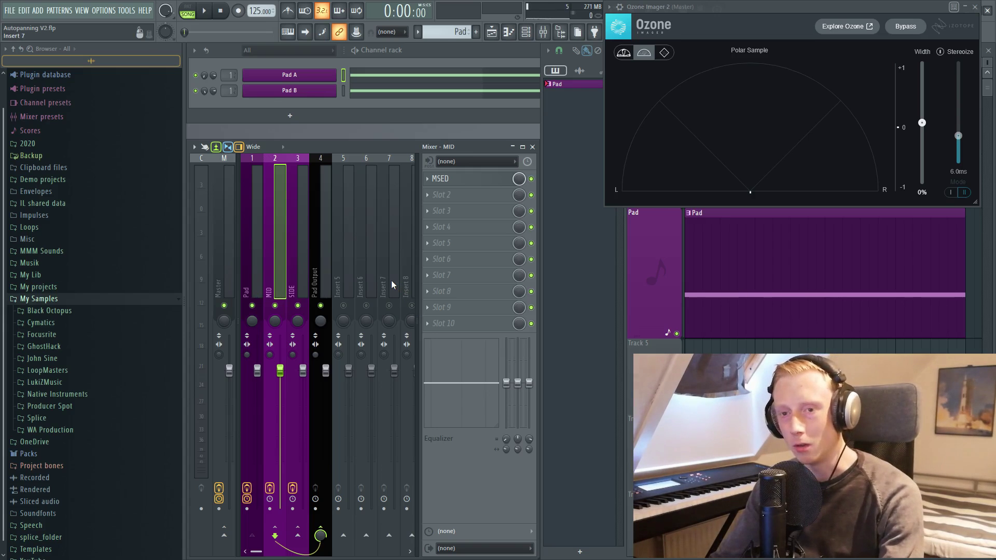
# - Load the Cableguys PanCake2 plugin in the second effect slot of the MID track and move its window clear of the mixer's lower area
pyautogui.click(463, 195)
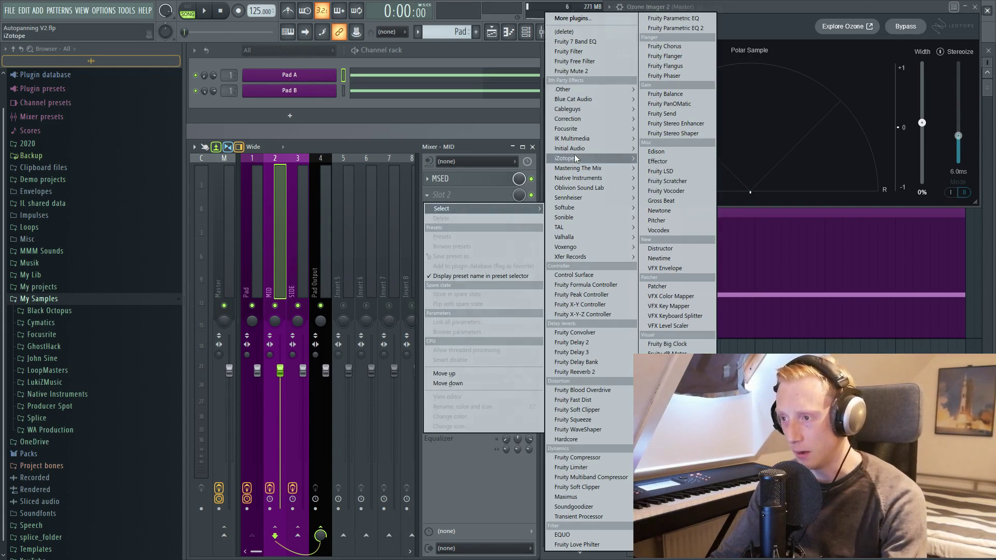
pyautogui.click(659, 109)
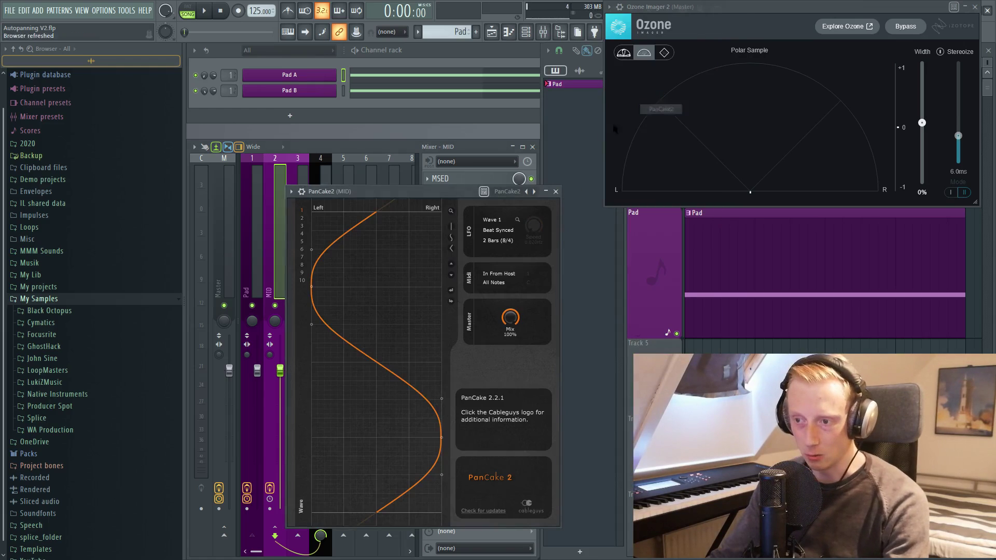
pyautogui.moveTo(449, 189); pyautogui.dragTo(465, 74)
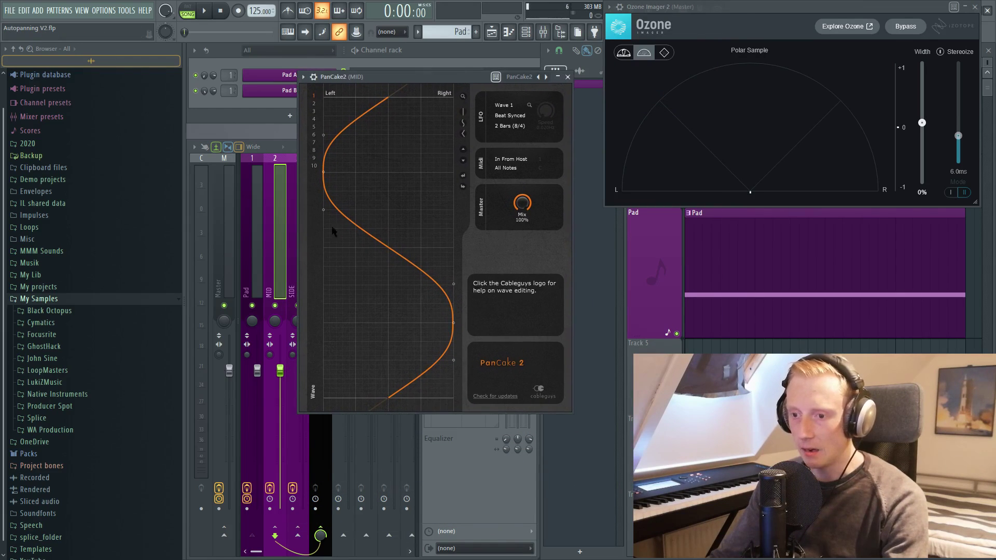
# - Mute the SIDE track, move the PanCake2 window clear of the mixer and play the MID track alone to hear its default panning
pyautogui.click(296, 306)
pyautogui.moveTo(382, 77); pyautogui.dragTo(399, 103)
pyautogui.press('space')
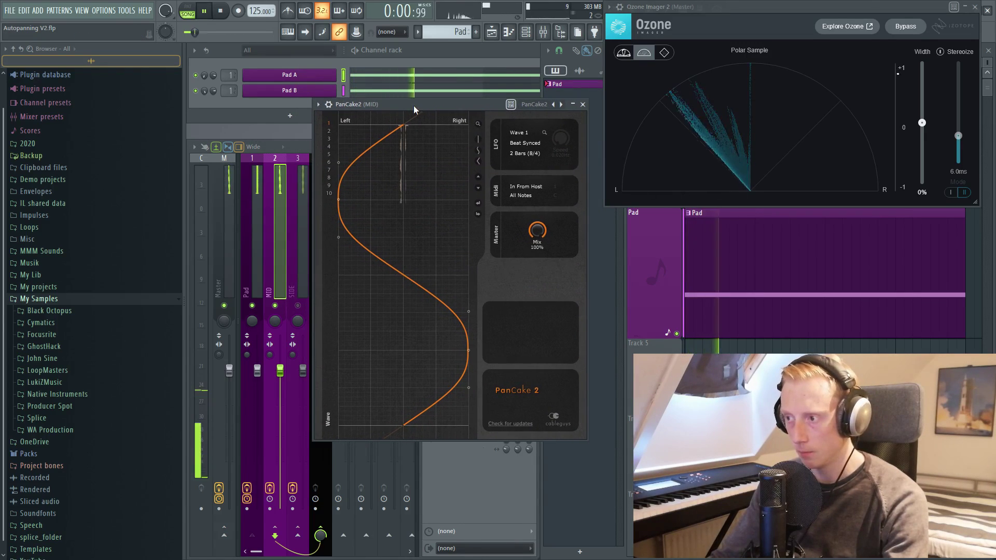
pyautogui.click(544, 246)
pyautogui.press('space')
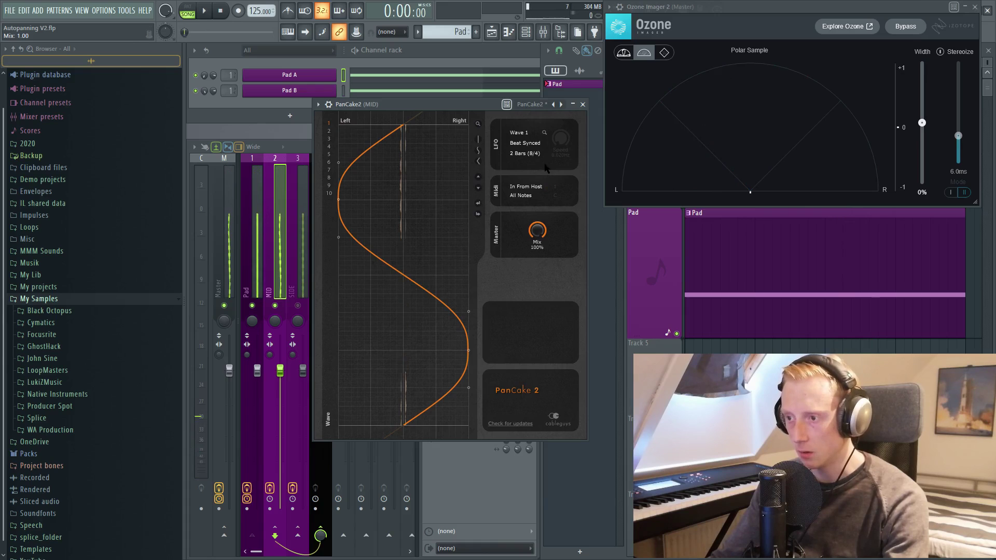
# - Try a PanCake2 LFO rate of 1/4 and play the MID track alone
pyautogui.click(543, 154)
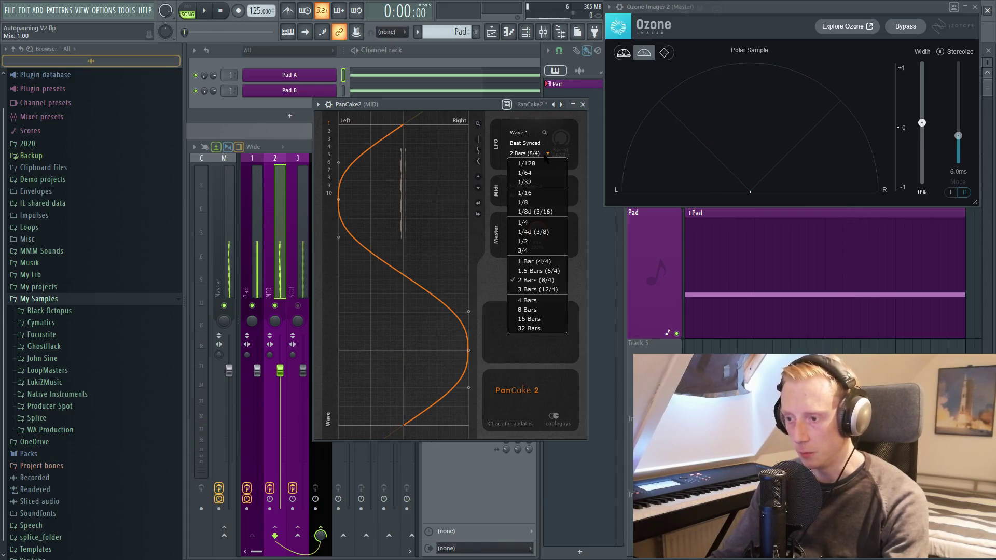
pyautogui.click(539, 223)
pyautogui.press('space')
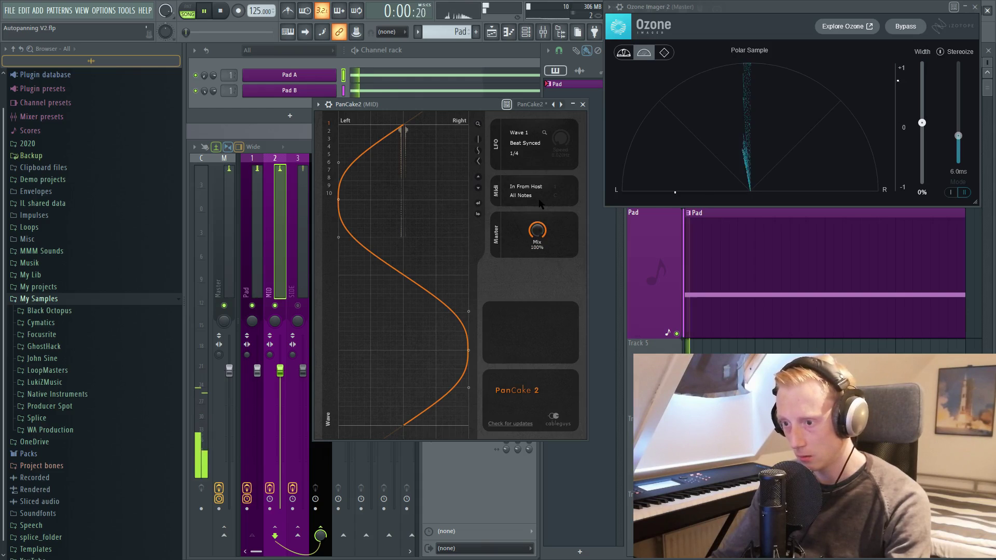
# - Set the PanCake2 LFO rate to 1/2 and reduce its mix to 65% during playback, then close the plugin window
pyautogui.click(547, 154)
pyautogui.press('space')
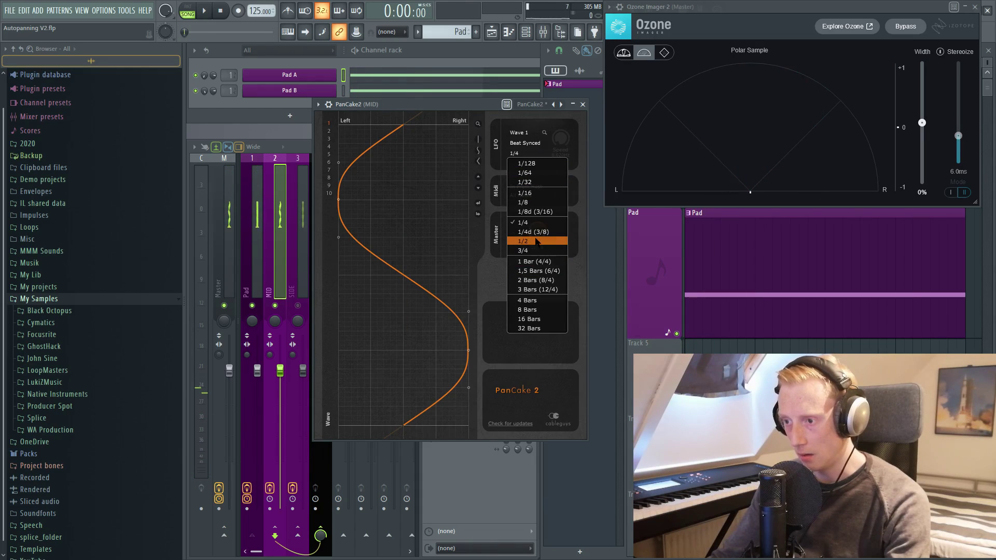
pyautogui.click(536, 242)
pyautogui.press('space')
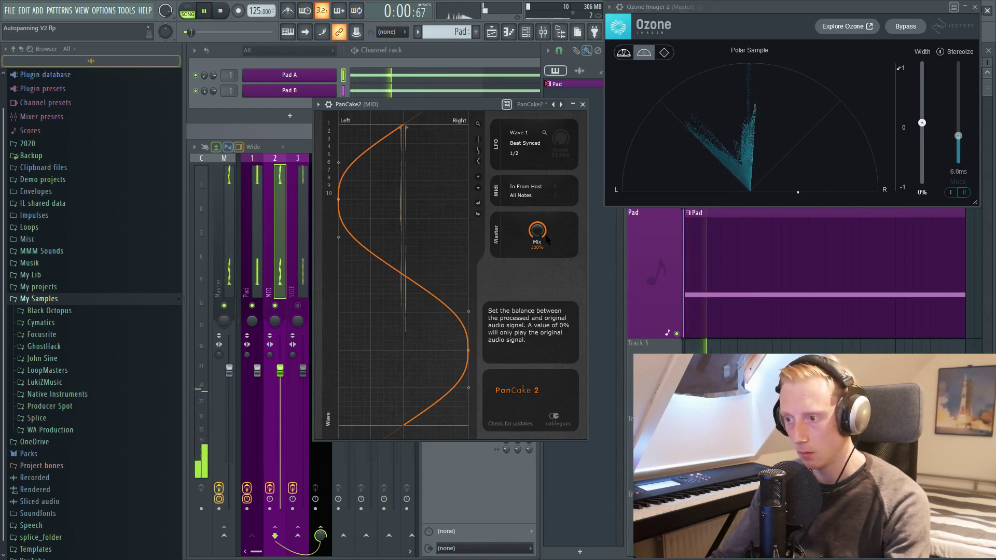
pyautogui.moveTo(546, 239); pyautogui.dragTo(546, 258)
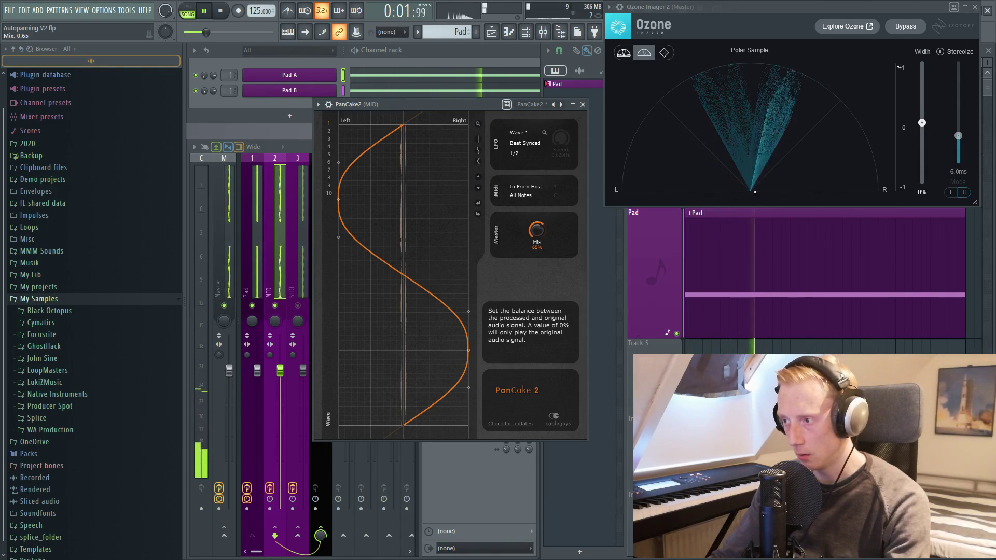
pyautogui.press('space')
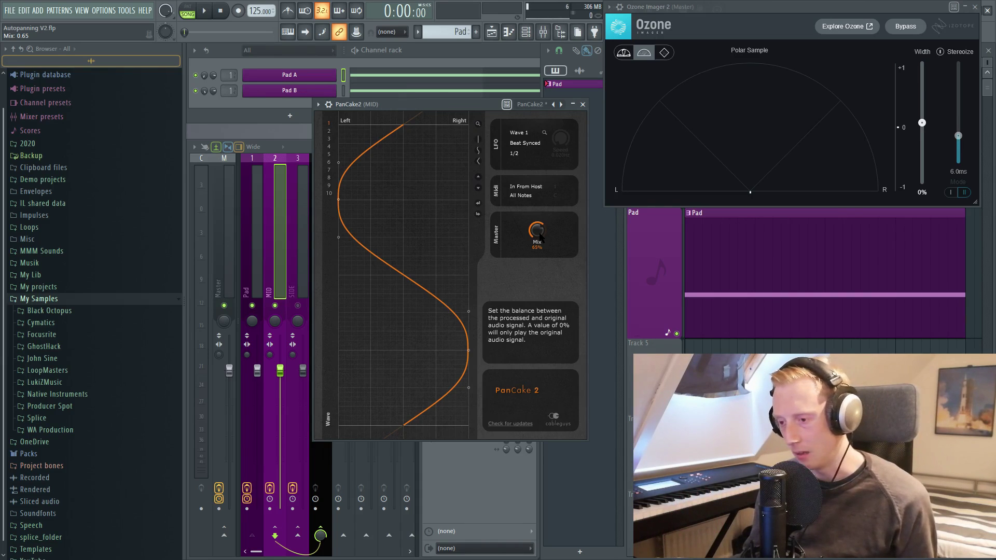
pyautogui.click(583, 104)
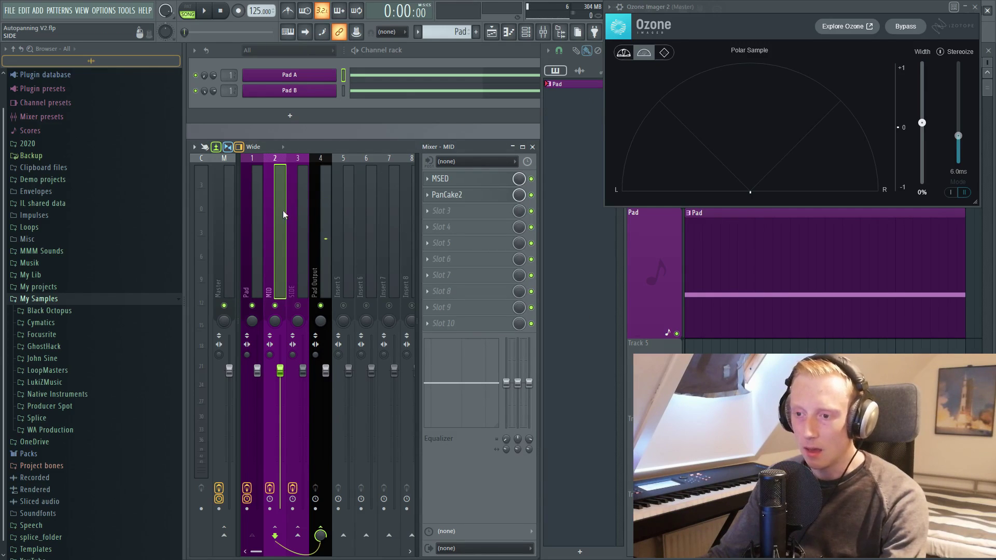
# - Unmute the SIDE track and play it together with the autopanned MID track to check the combined stereo image
pyautogui.click(301, 267)
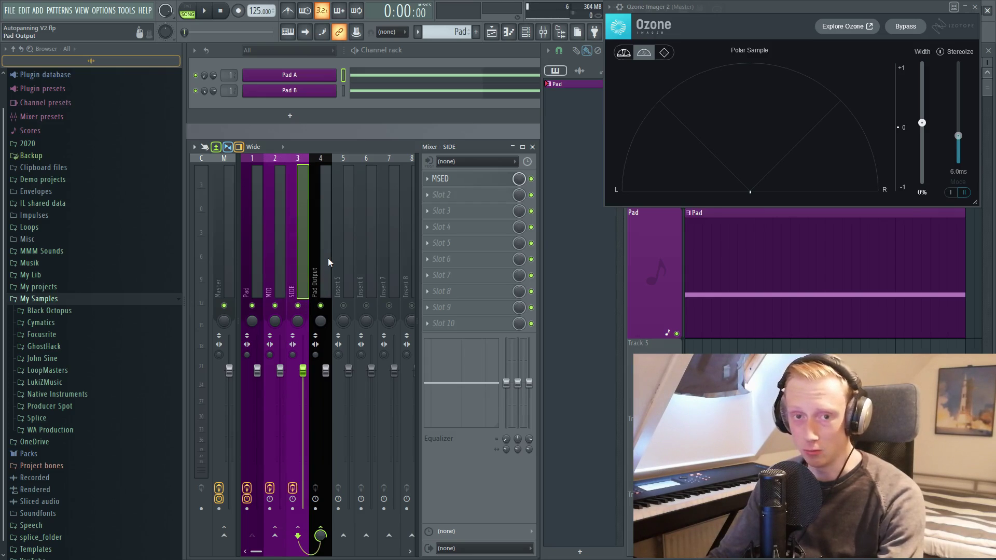
pyautogui.press('space')
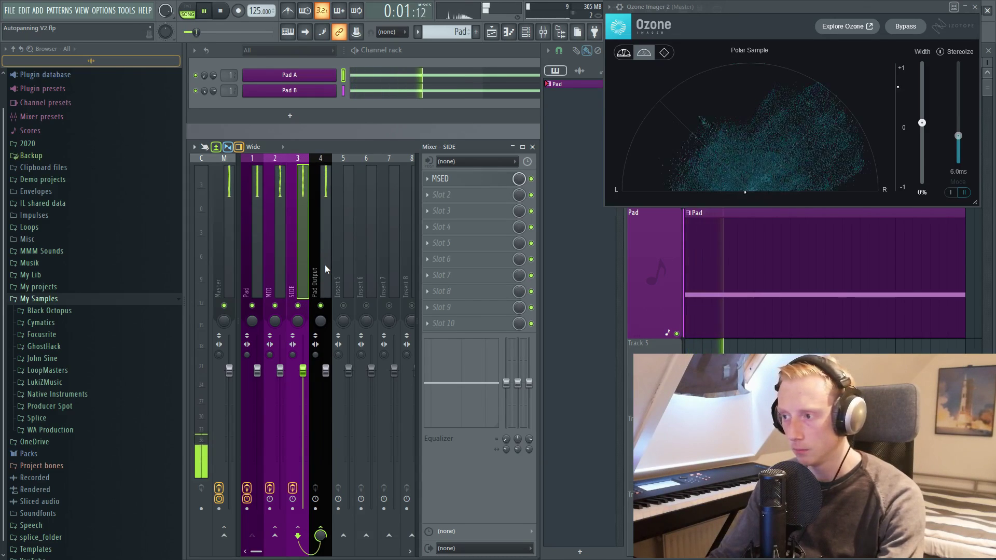
pyautogui.click(282, 242)
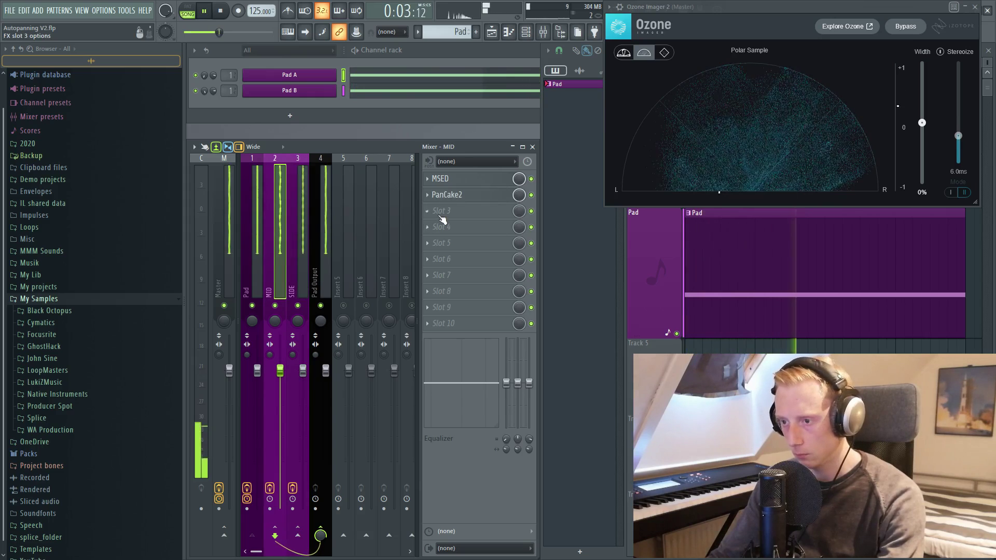
pyautogui.press('space')
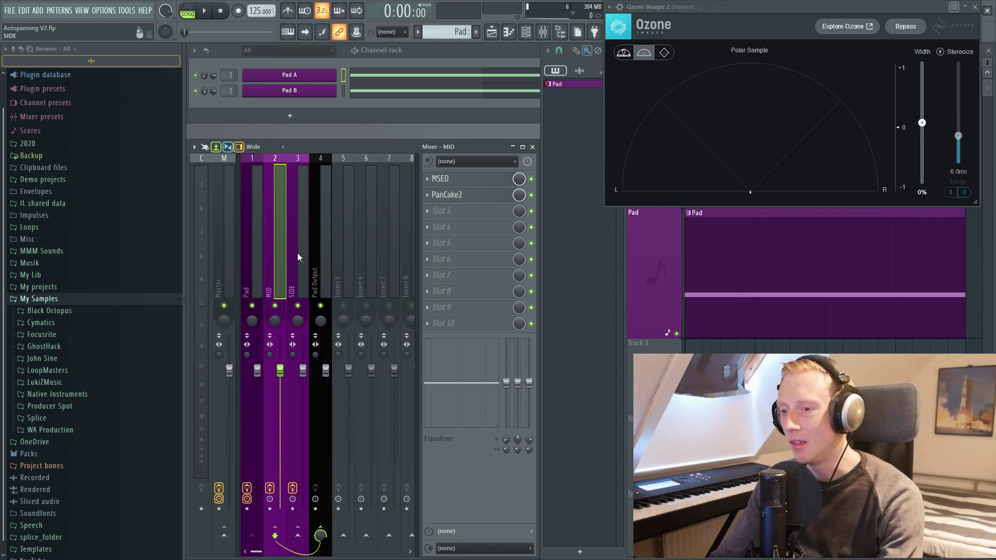
# - Load Voxengo MSED in the first effect slot of the Pad Output track and move its window off the track meters
pyautogui.click(323, 243)
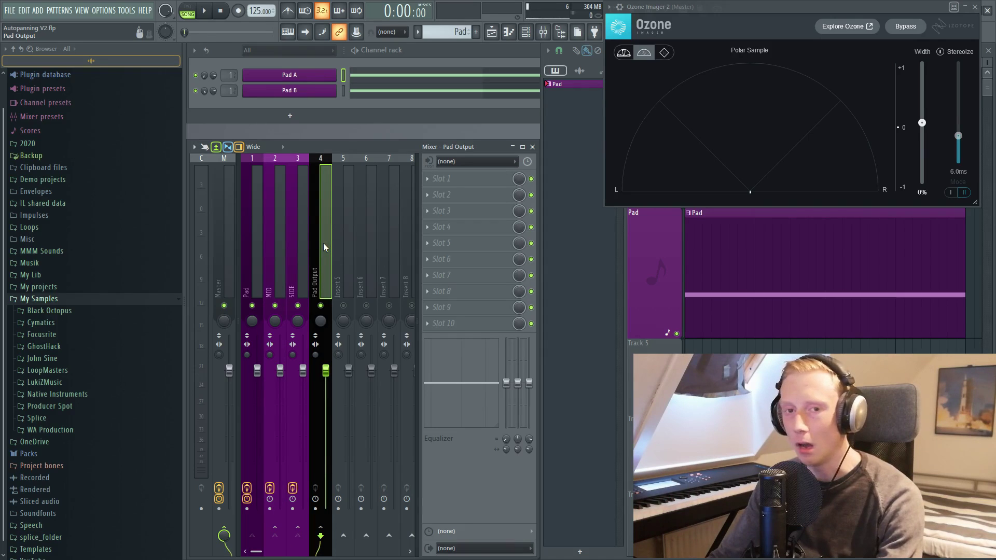
pyautogui.click(470, 179)
pyautogui.moveTo(577, 247)
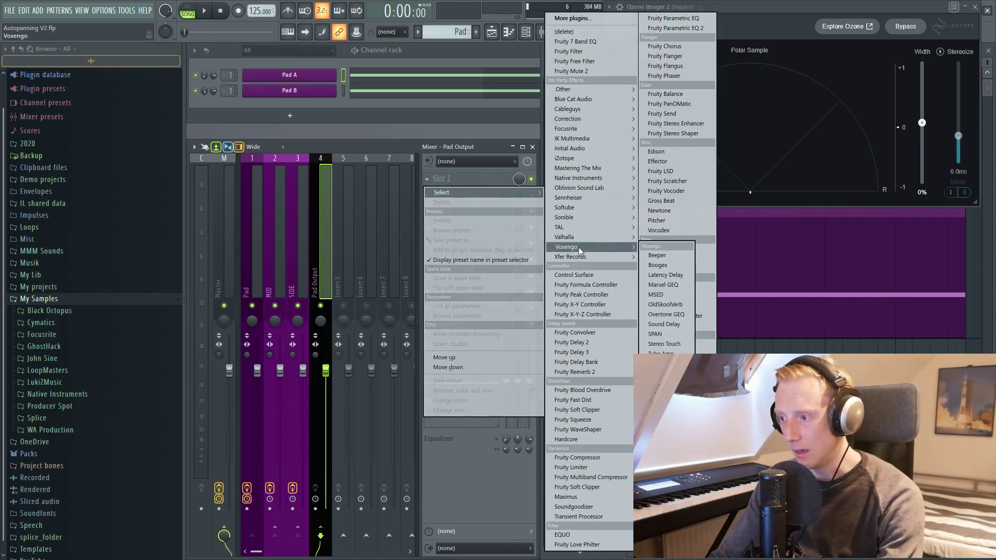
pyautogui.click(672, 292)
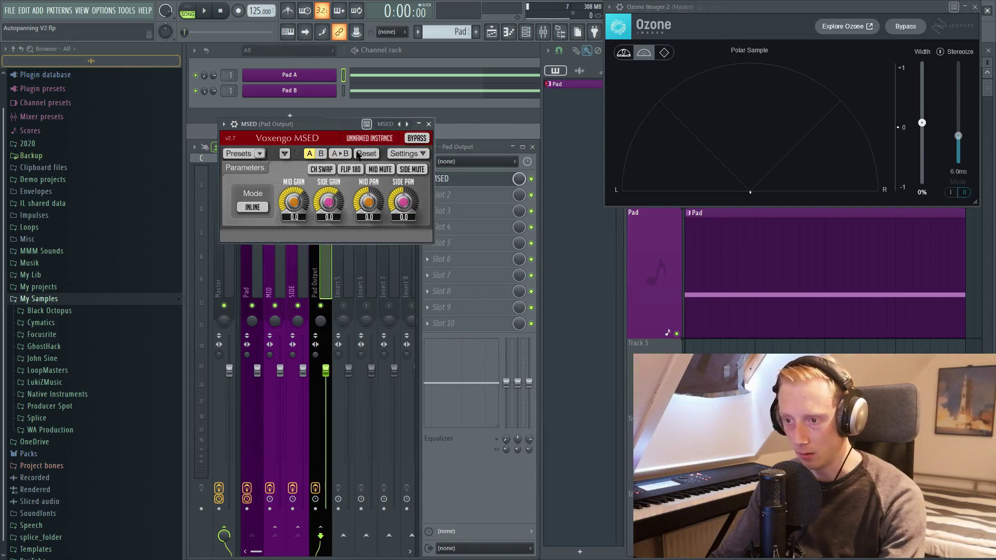
pyautogui.moveTo(333, 121); pyautogui.dragTo(465, 158)
# - Raise the side gain of the Pad Output's MSED to 2.2 dB while playing the pad
pyautogui.press('space')
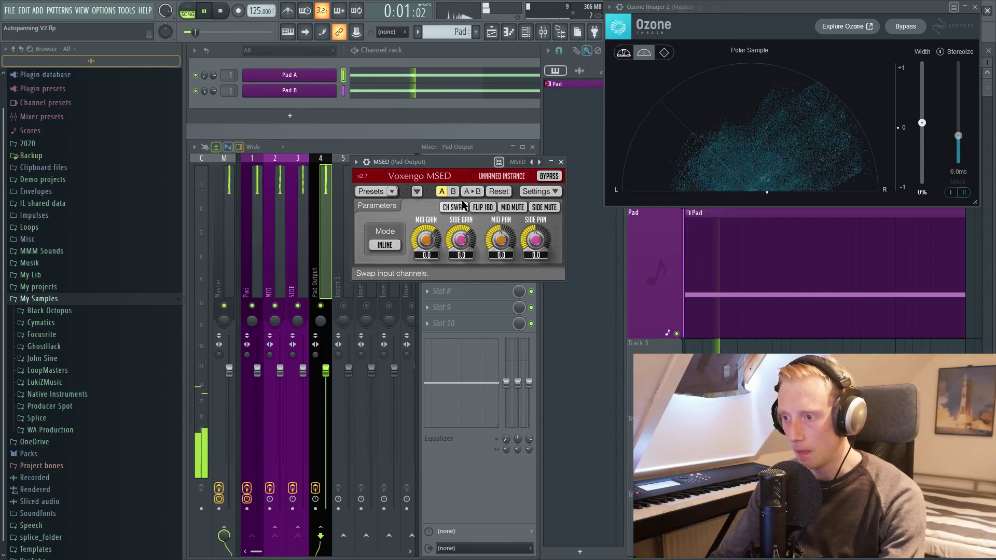
pyautogui.press('space')
pyautogui.press('space')
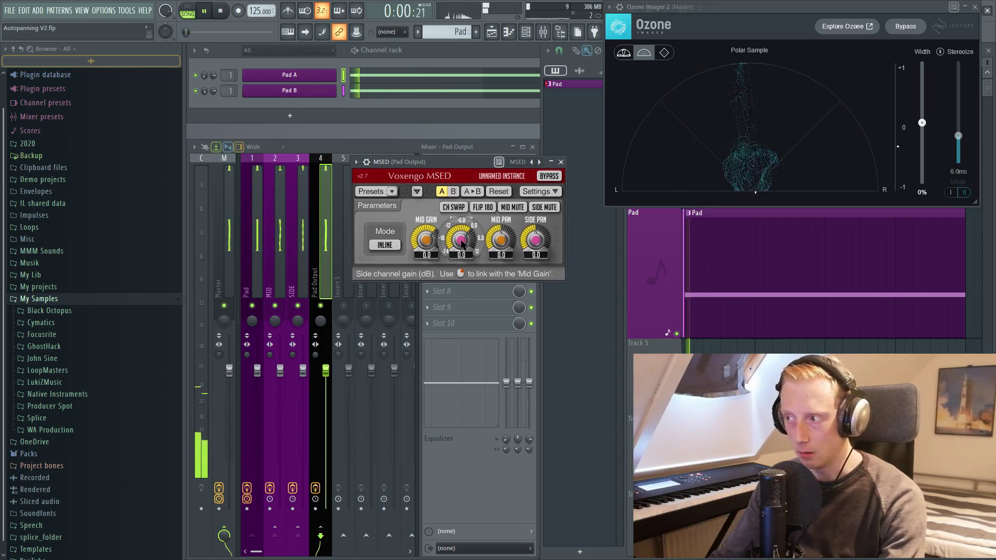
pyautogui.moveTo(462, 244); pyautogui.dragTo(462, 240)
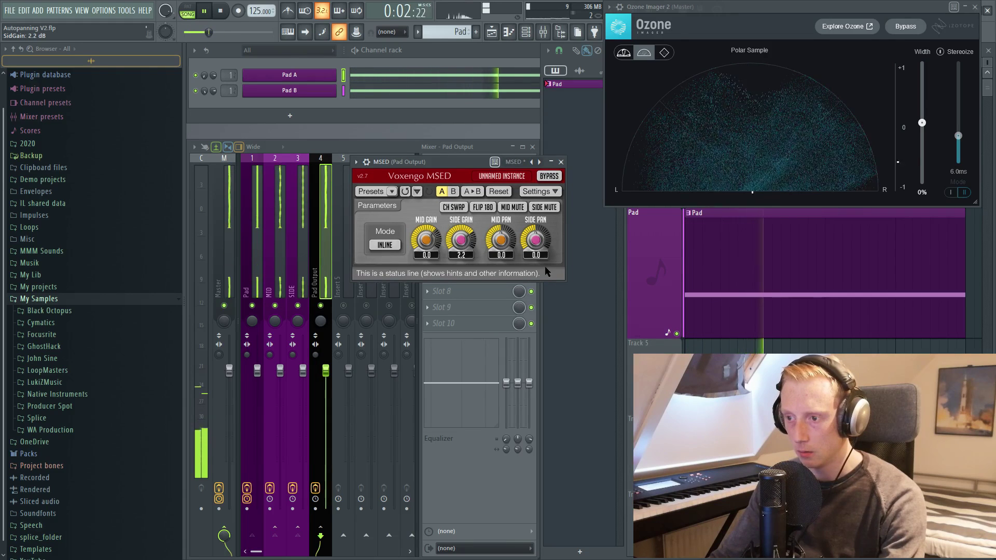
pyautogui.press('space')
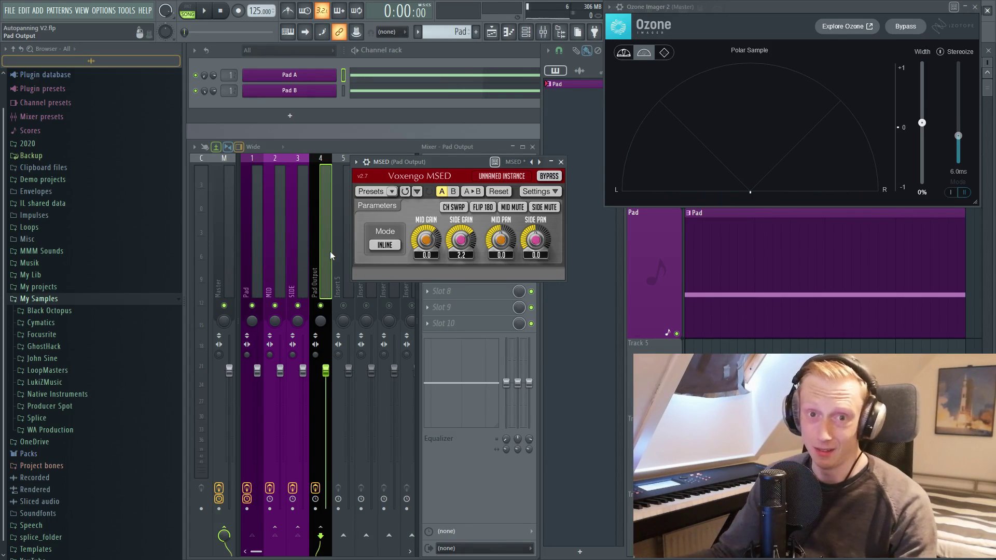
# - Reopen PanCake2 on the MID track, raise its mix to 73% during playback and close it
pyautogui.click(285, 235)
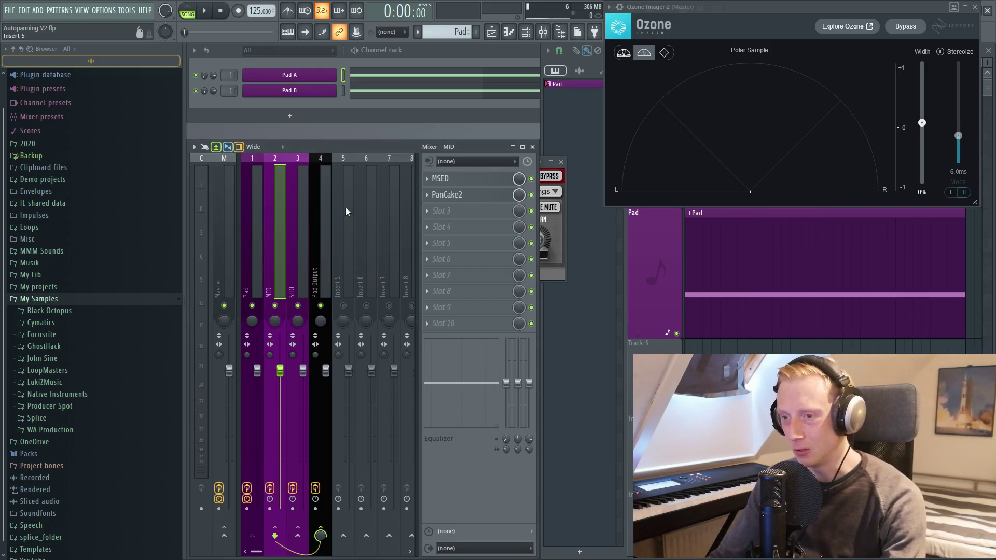
pyautogui.click(449, 196)
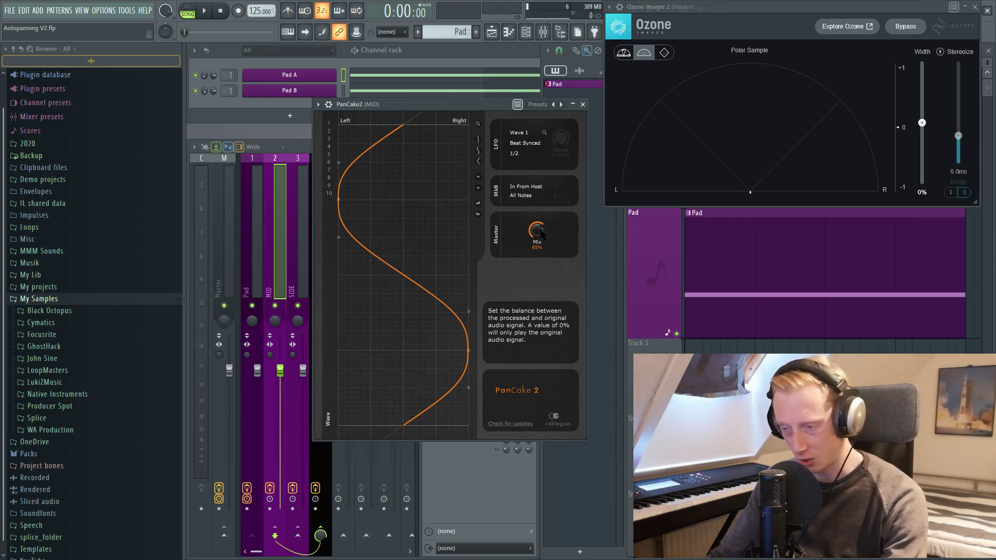
pyautogui.press('space')
pyautogui.moveTo(541, 234)
pyautogui.mouseDown()
pyautogui.moveTo(541, 248)
pyautogui.moveTo(541, 218)
pyautogui.mouseUp()
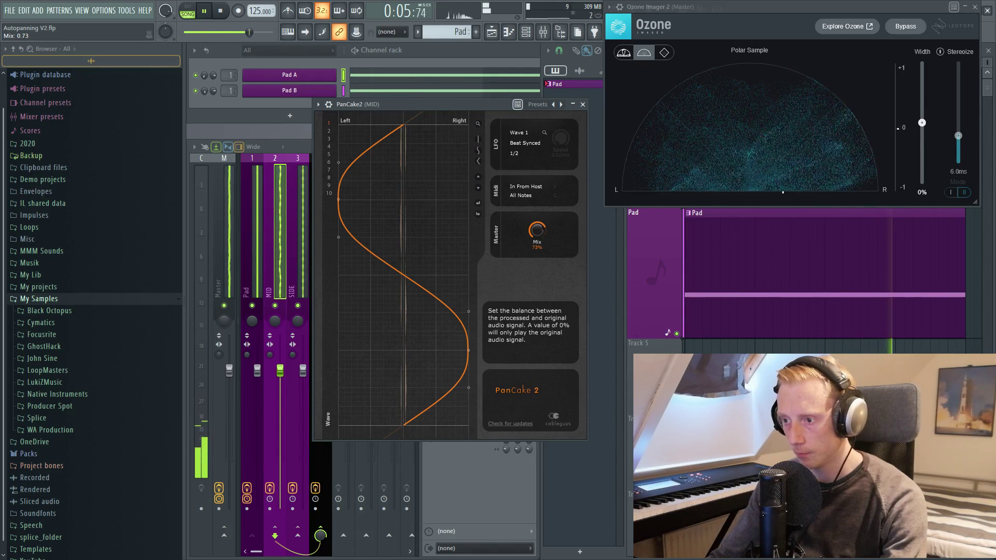
pyautogui.press('space')
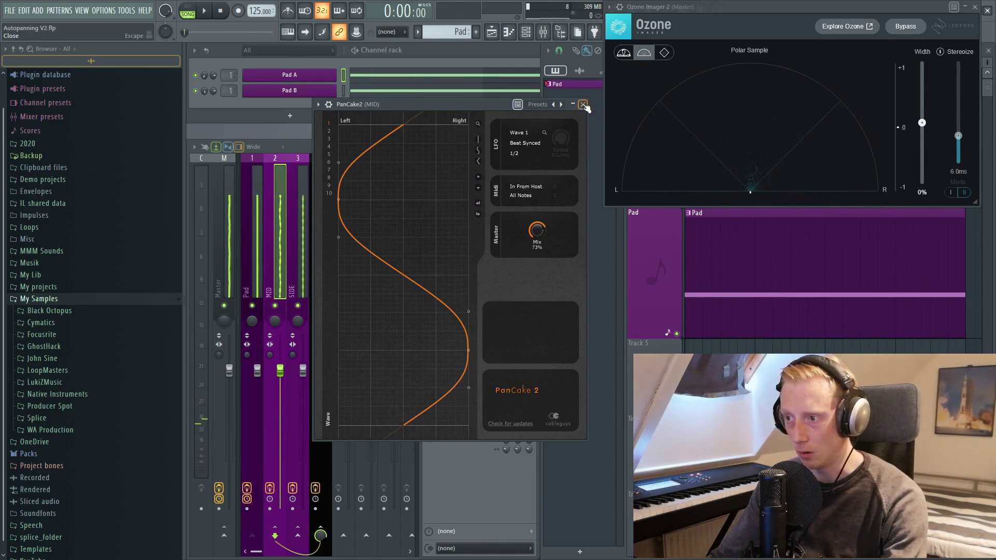
pyautogui.click(583, 104)
# - Play the pad with PanCake2 bypassed on the MID track and again with it enabled to compare the stereo image
pyautogui.click(531, 195)
pyautogui.press('space')
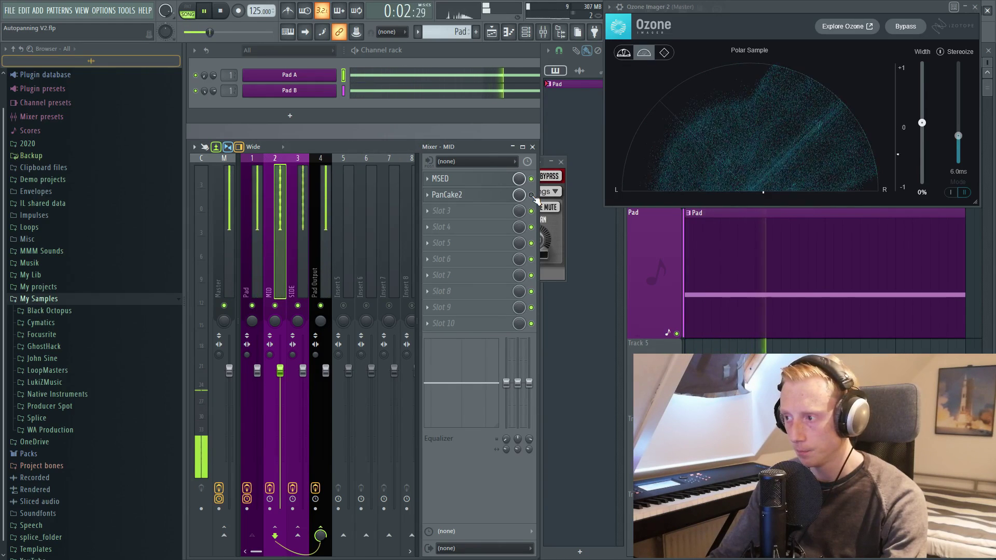
pyautogui.press('space')
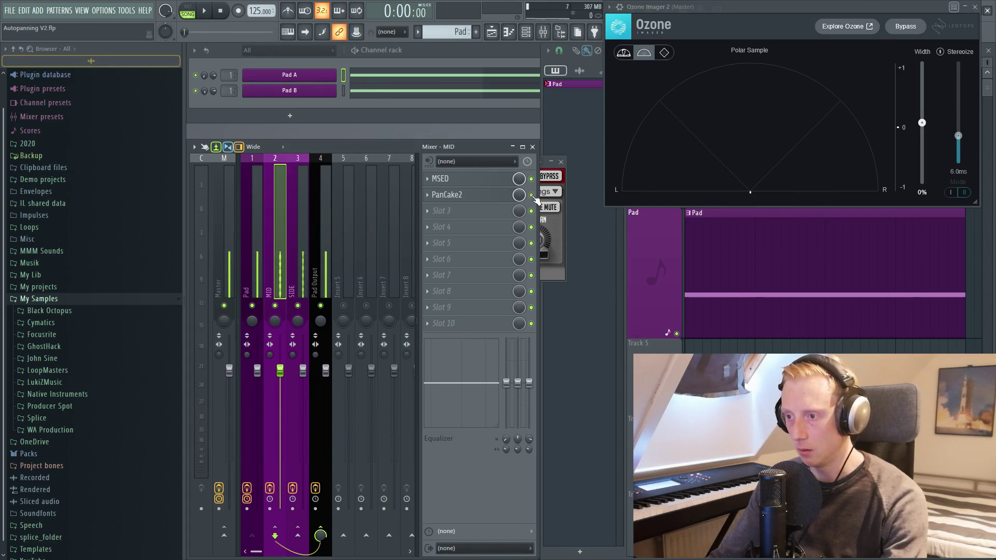
pyautogui.press('space')
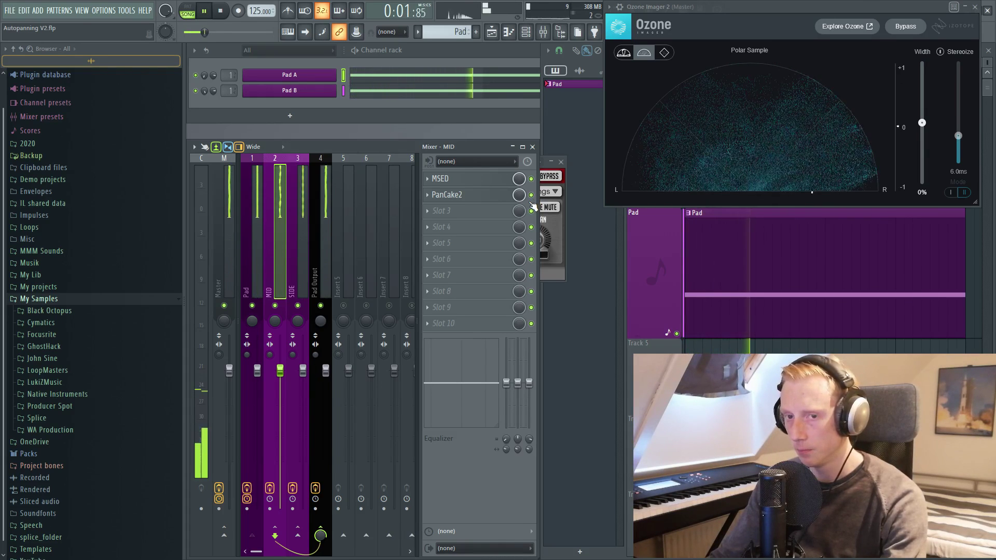
pyautogui.press('space')
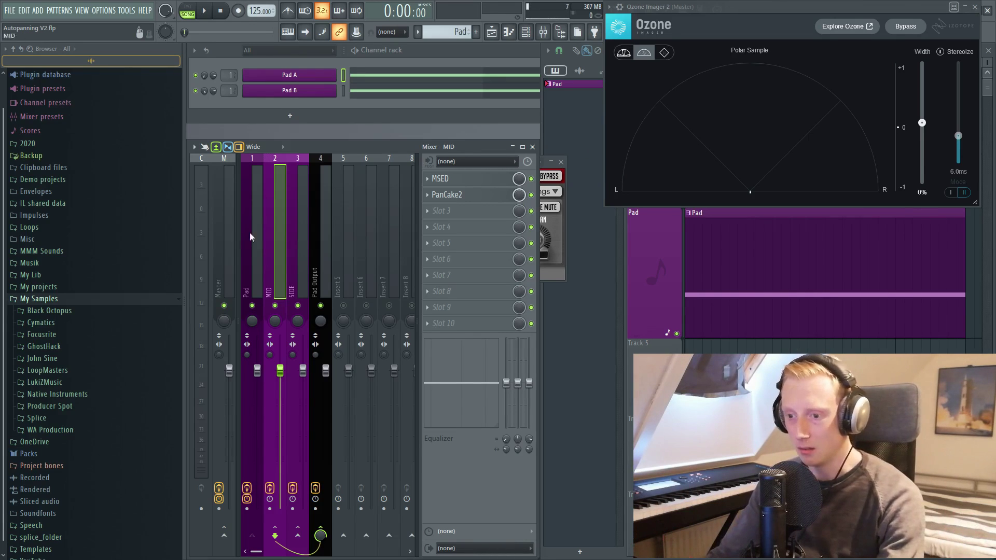
# - Review the SIDE and MID track effect chains and play the finished autopanned pad once more
pyautogui.click(305, 255)
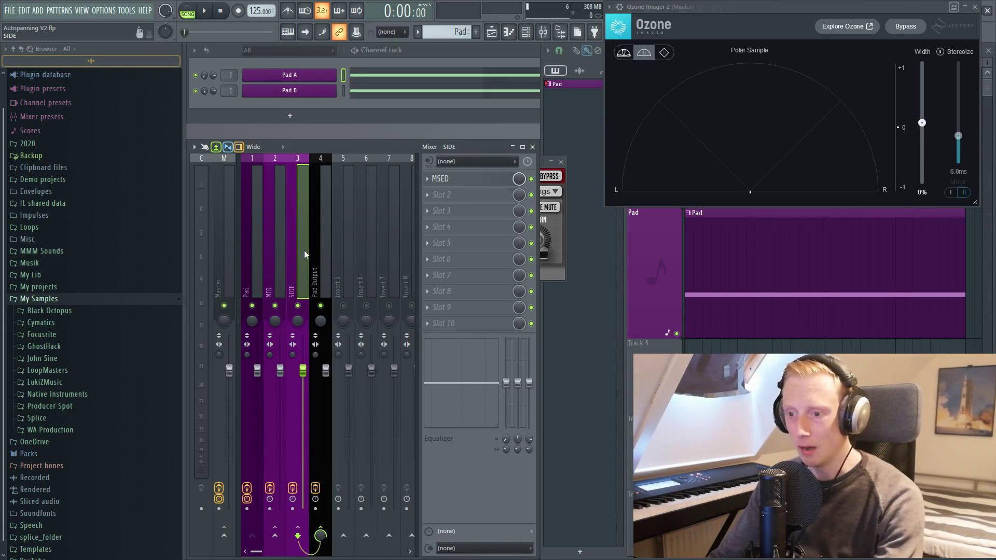
pyautogui.click(281, 246)
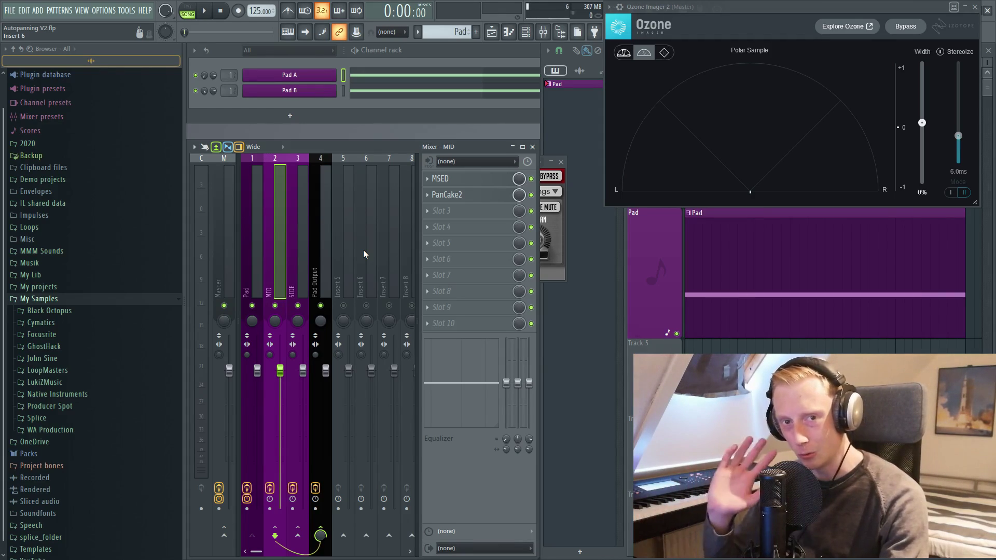
pyautogui.press('space')
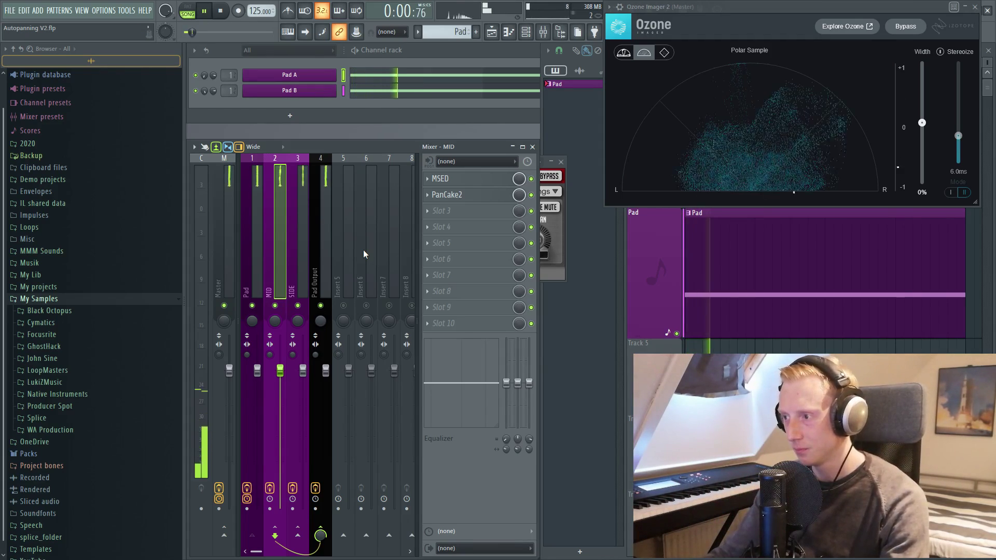